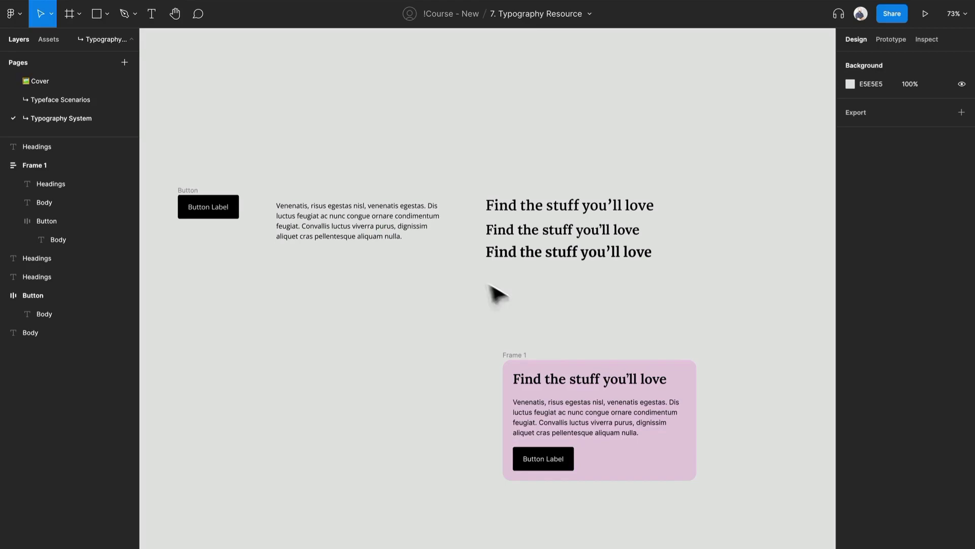
# Step: Move the pink card below the standalone button and delete the two heading samples that do not use Lora
pyautogui.moveTo(521, 366); pyautogui.dragTo(191, 299)
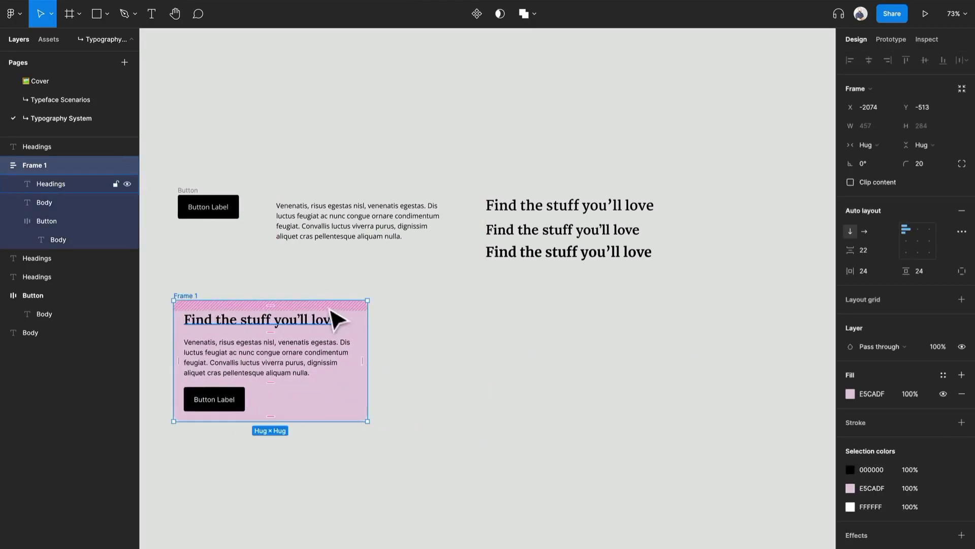
pyautogui.click(541, 206)
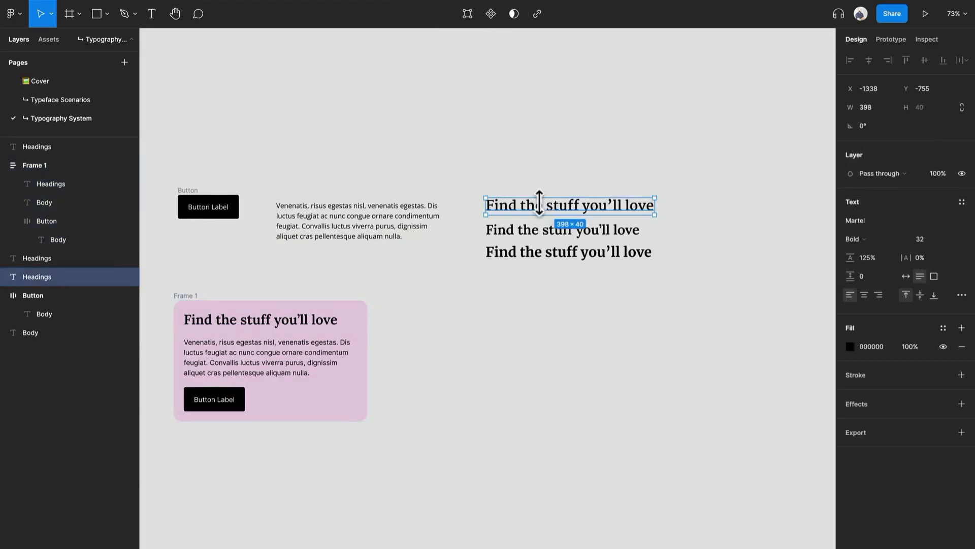
pyautogui.click(551, 253)
pyautogui.click(543, 230)
pyautogui.moveTo(543, 226); pyautogui.dragTo(523, 109)
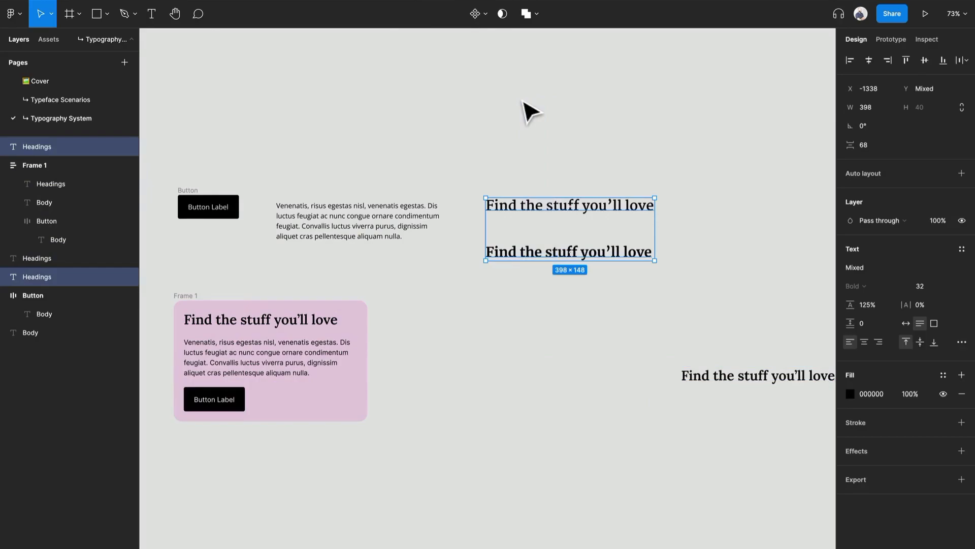
pyautogui.press('Delete')
# Step: Reposition the body paragraph and the Lora heading in empty canvas space, with the heading above the paragraph
pyautogui.moveTo(376, 231); pyautogui.dragTo(583, 349)
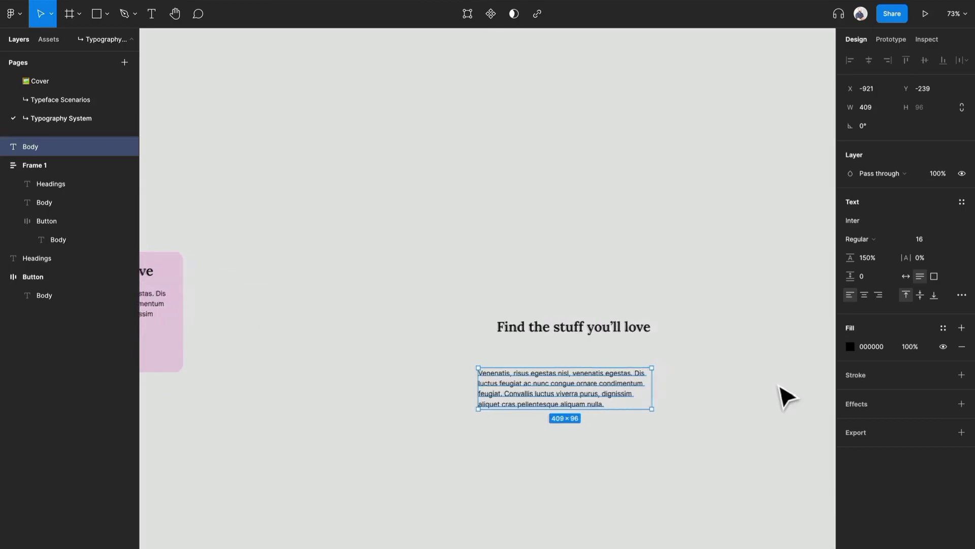
pyautogui.hscroll(-2, 786, 396)
pyautogui.moveTo(645, 327); pyautogui.dragTo(458, 145)
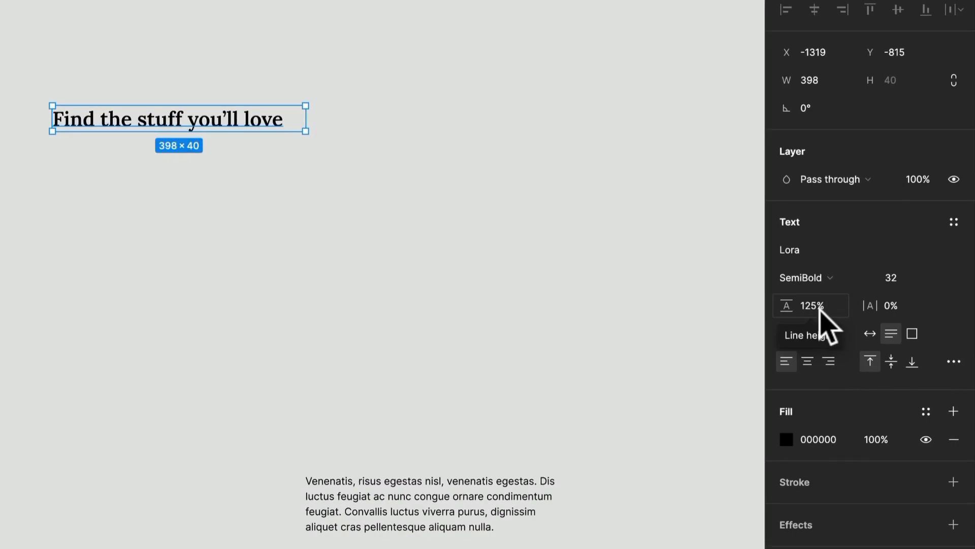
# Step: Set the Lora heading's font size to 40 and widen its text box to about 588 so it fits one line
pyautogui.moveTo(303, 117); pyautogui.dragTo(225, 109)
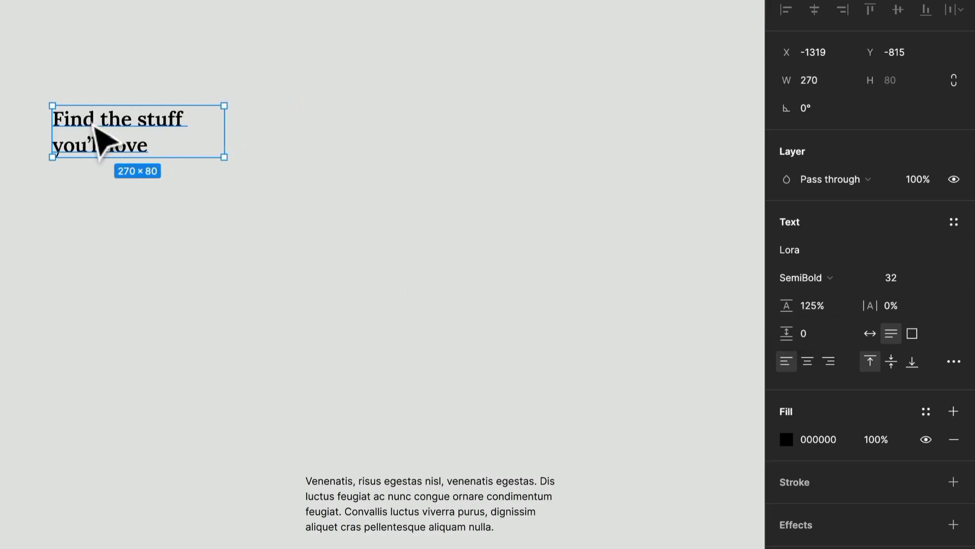
pyautogui.moveTo(231, 131); pyautogui.dragTo(337, 130)
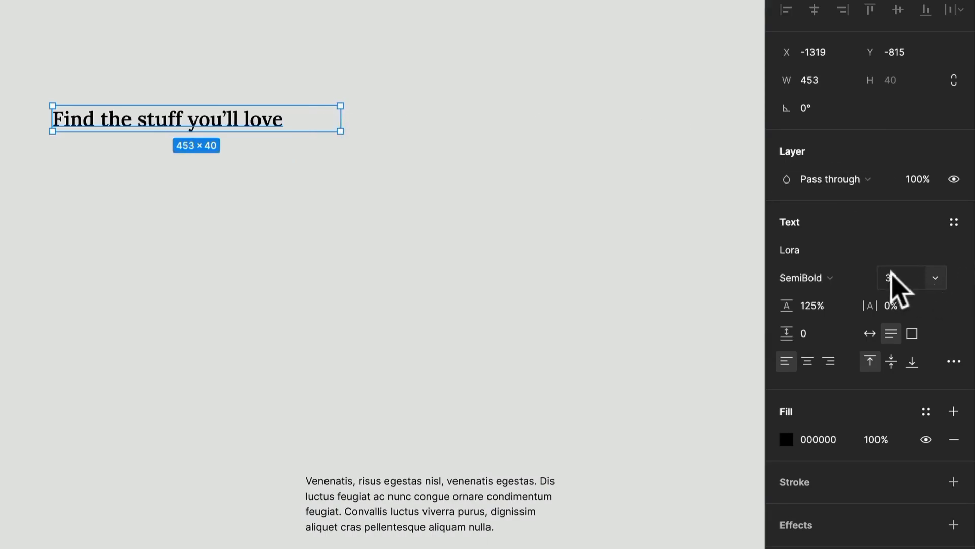
pyautogui.click(904, 280)
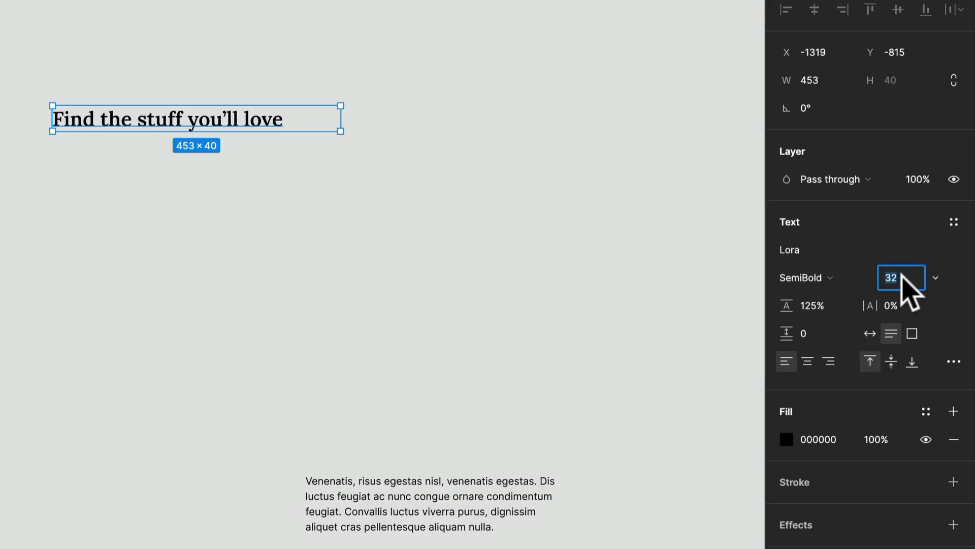
pyautogui.write('40')
pyautogui.press('Return')
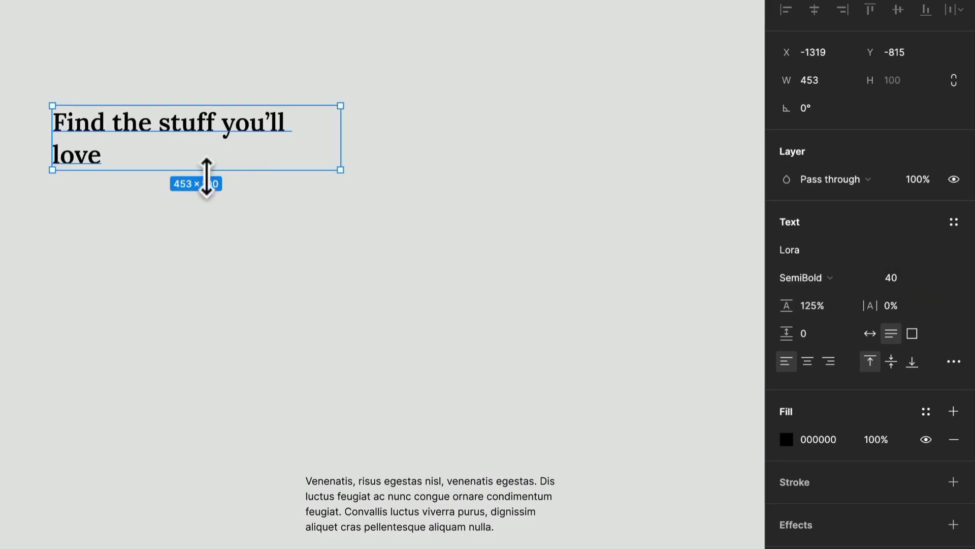
pyautogui.moveTo(339, 139); pyautogui.dragTo(426, 137)
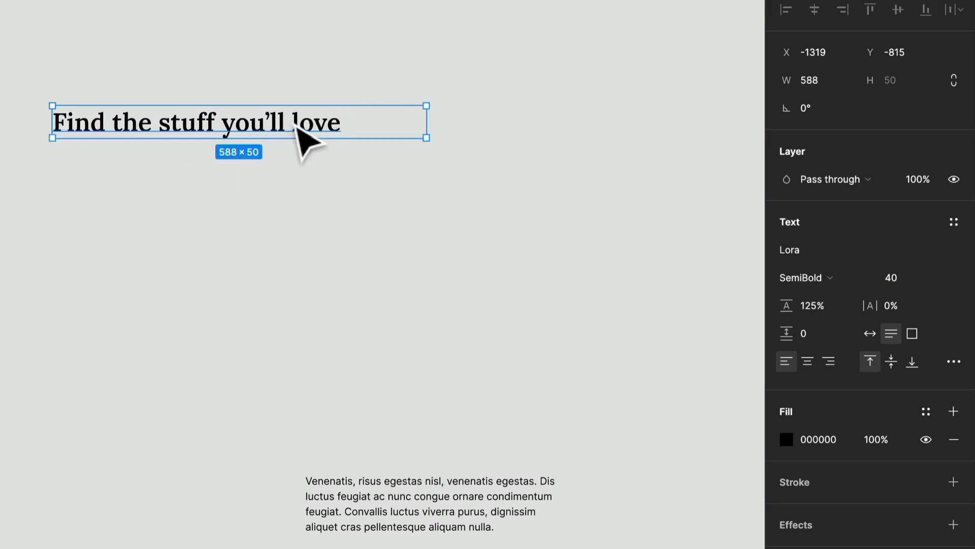
# Step: Duplicate the heading directly below itself at about 95 px intervals to build a stack of five headings
pyautogui.moveTo(295, 127); pyautogui.dragTo(282, 187)
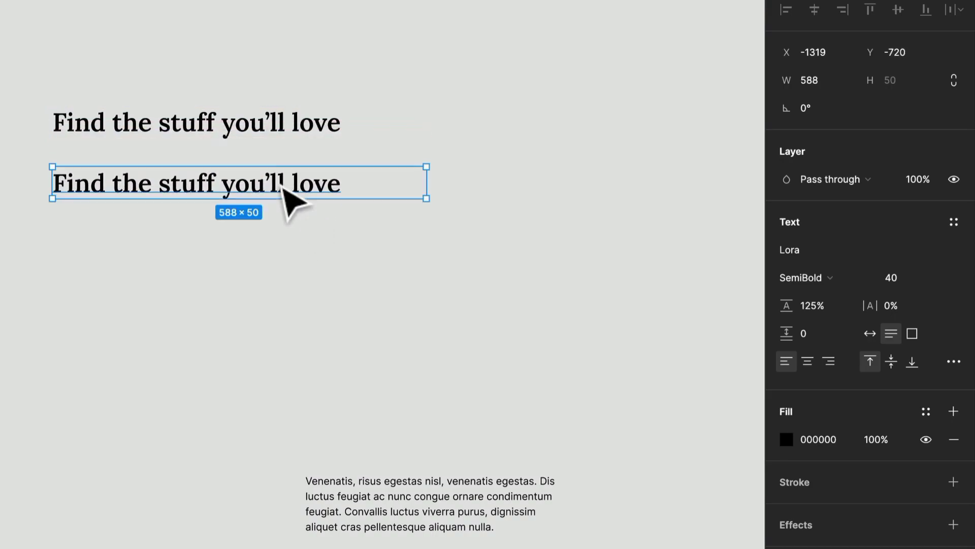
pyautogui.hotkey('ctrl', 'd')
pyautogui.hotkey('ctrl', 'd')
pyautogui.hotkey('ctrl', 'd')
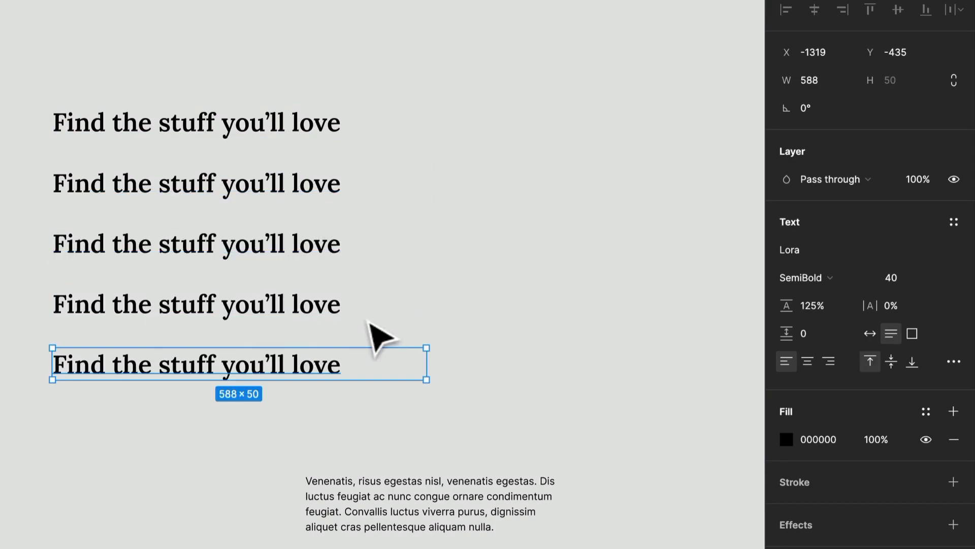
# Step: Set the second heading's font size to 32
pyautogui.click(261, 192)
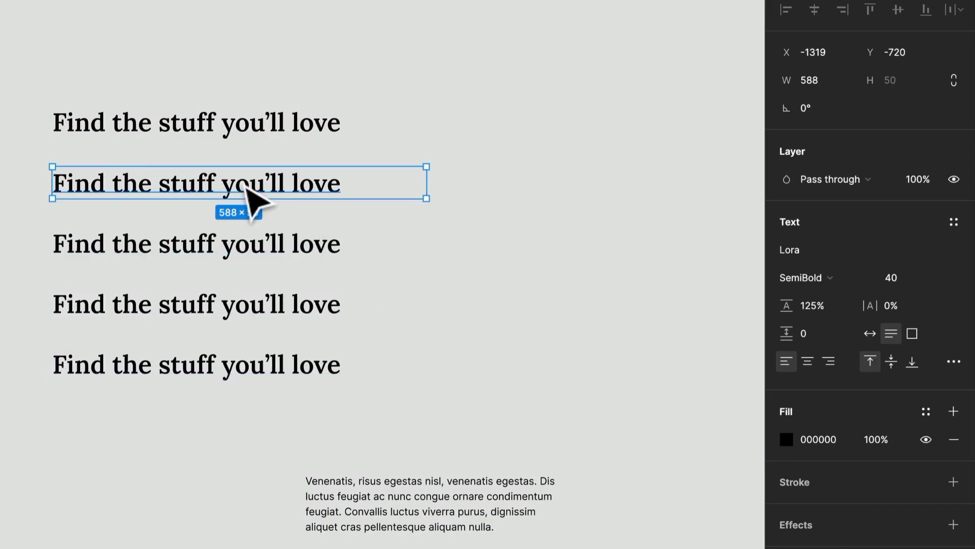
pyautogui.click(899, 281)
pyautogui.write('32')
pyautogui.press('Return')
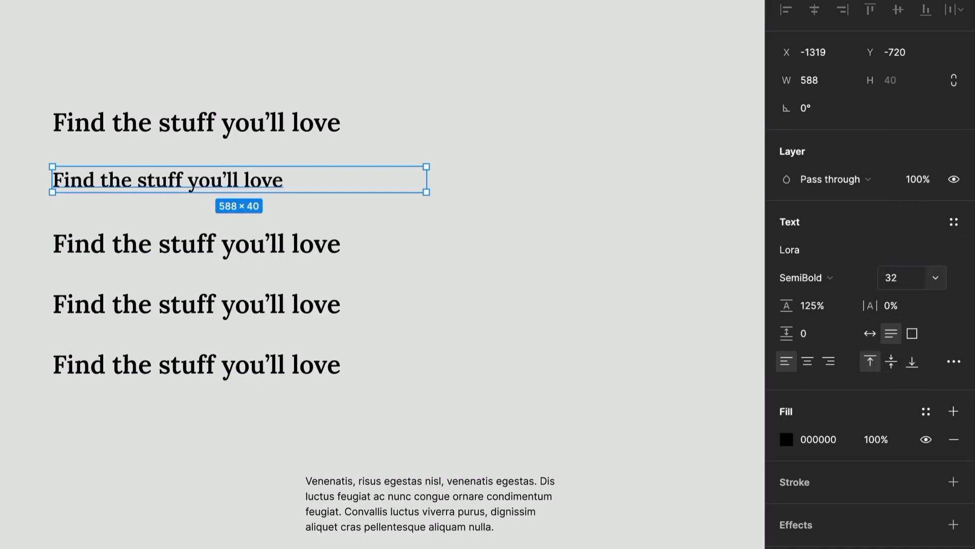
# Step: Compare the top two headings, try a font size of 36 on the second one, and undo it
pyautogui.click(267, 131)
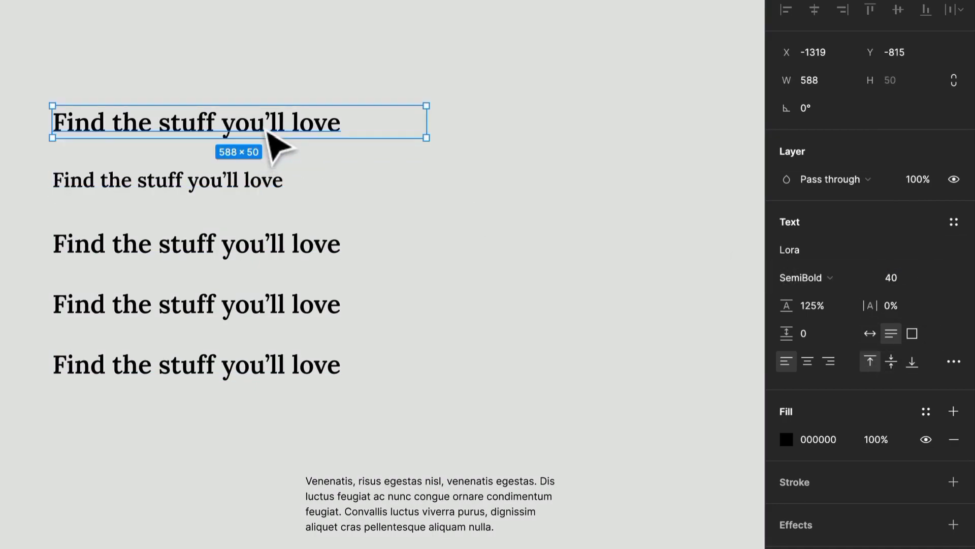
pyautogui.click(261, 184)
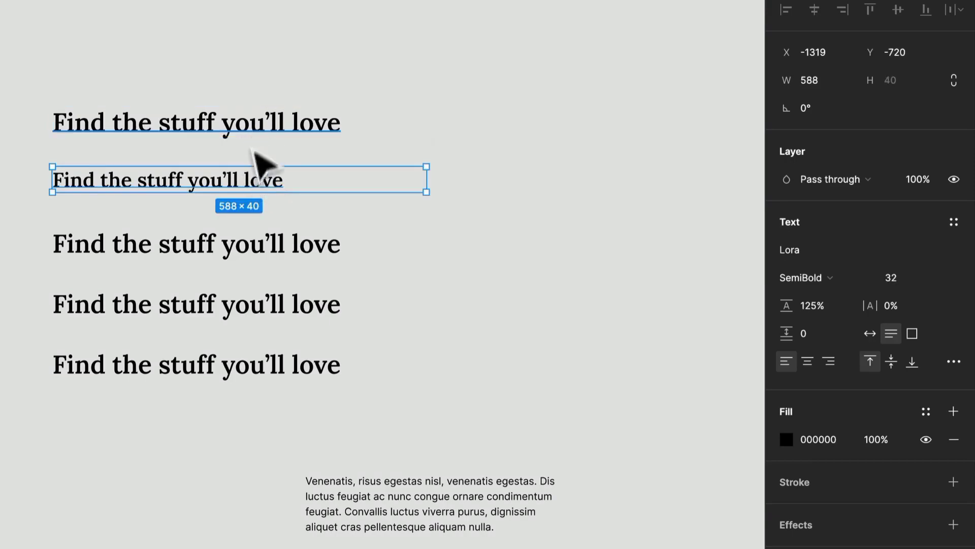
pyautogui.click(913, 279)
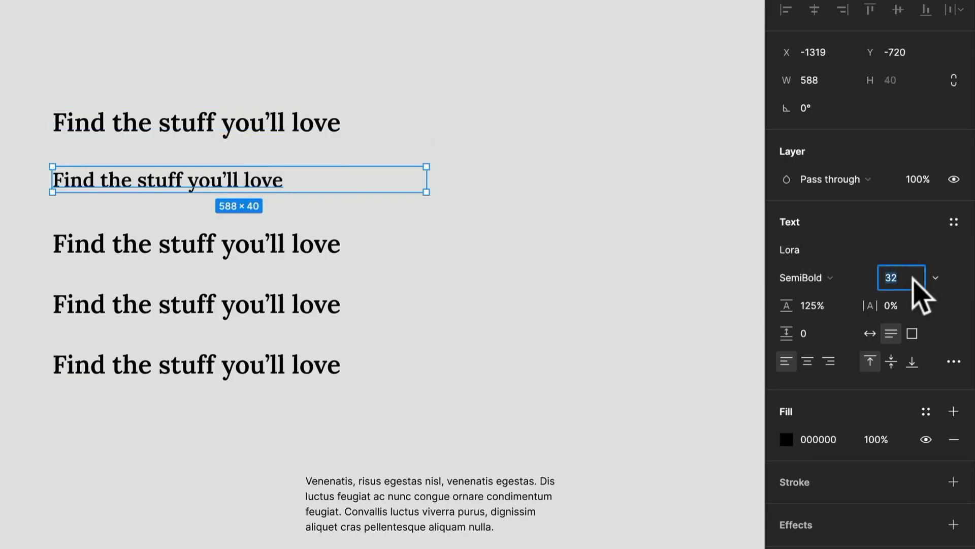
pyautogui.write('36')
pyautogui.press('Return')
pyautogui.hotkey('ctrl', 'z')
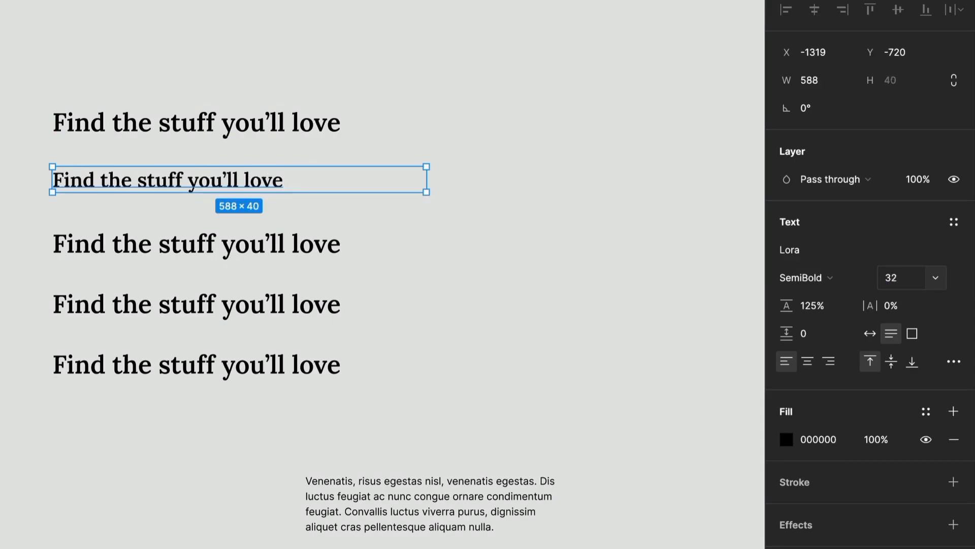
# Step: Set the third heading's font size to 24
pyautogui.click(296, 245)
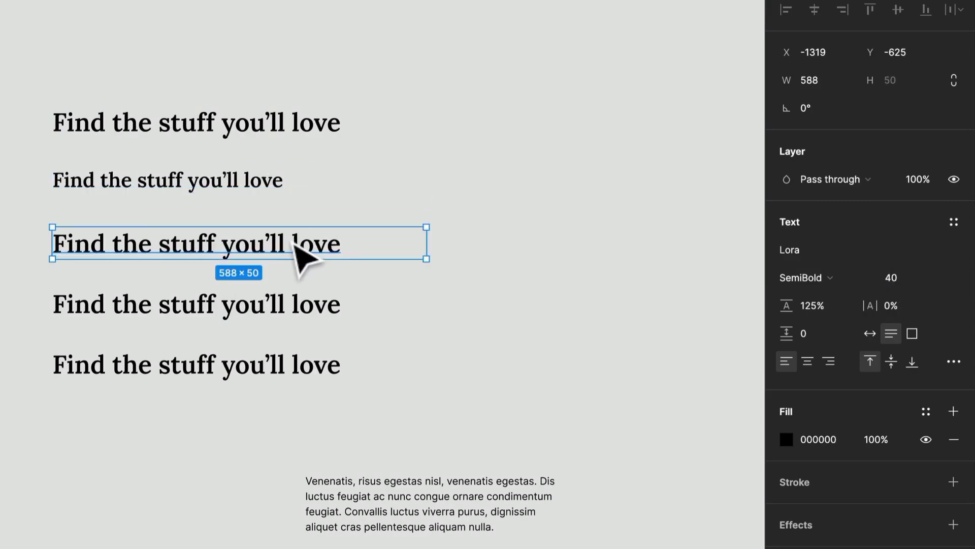
pyautogui.click(909, 277)
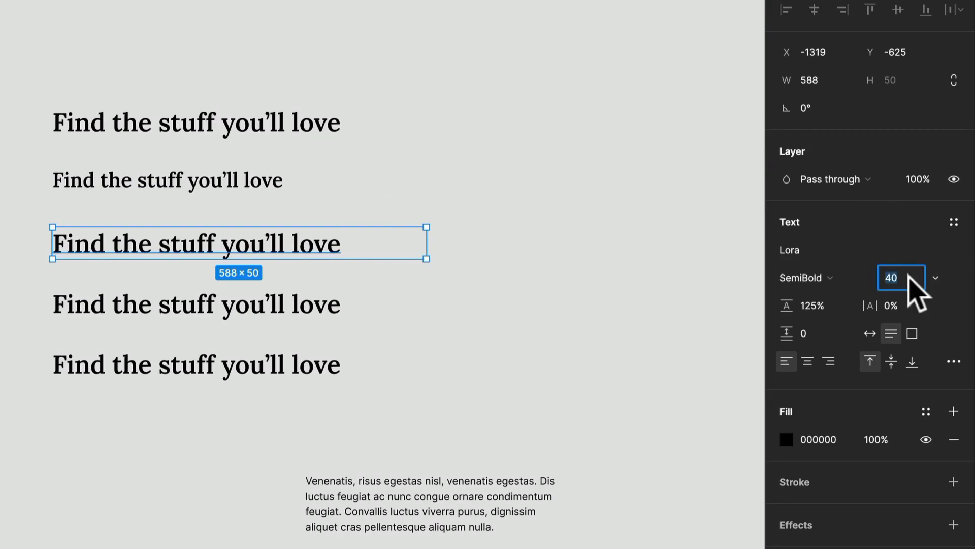
pyautogui.write('24')
pyautogui.press('Return')
# Step: Move the fourth heading up closer to the third and set its font size to 18
pyautogui.click(315, 311)
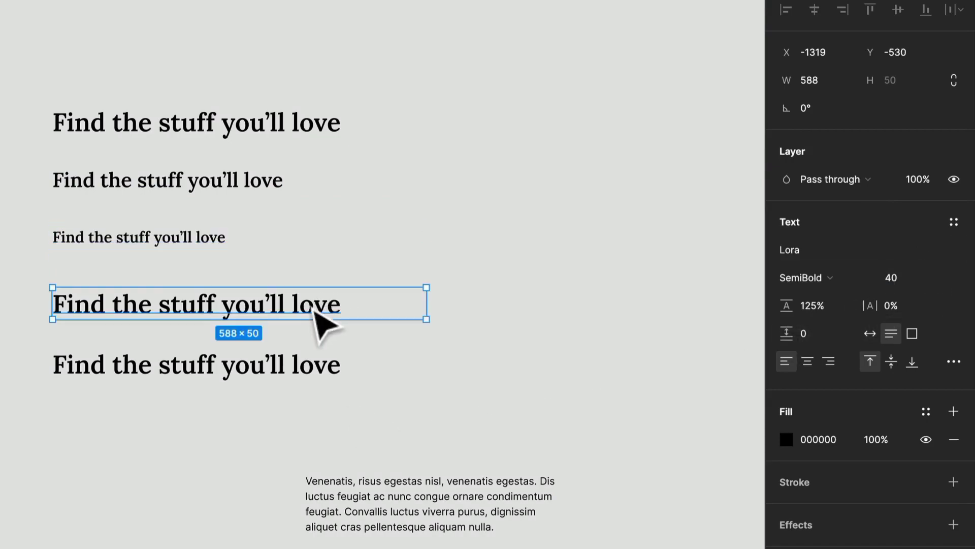
pyautogui.moveTo(315, 311); pyautogui.dragTo(315, 296)
pyautogui.click(909, 294)
pyautogui.write('18')
pyautogui.press('Return')
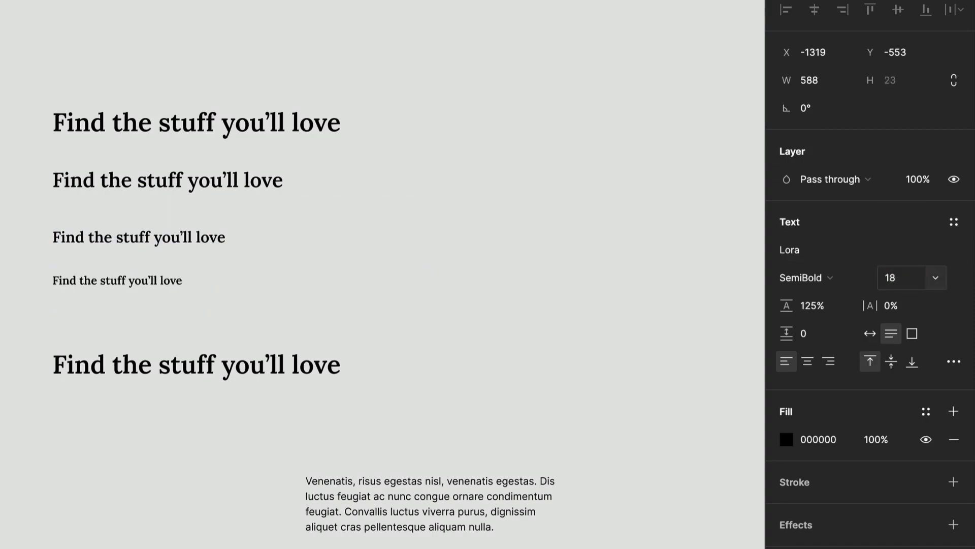
# Step: Move the fifth heading up closer to the fourth and set its font size to 14
pyautogui.moveTo(206, 378); pyautogui.dragTo(201, 340)
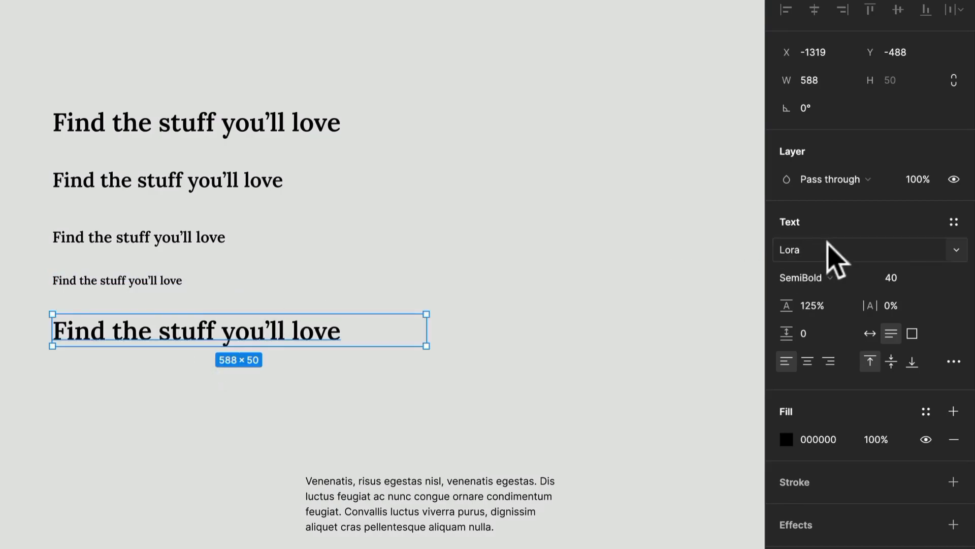
pyautogui.click(899, 282)
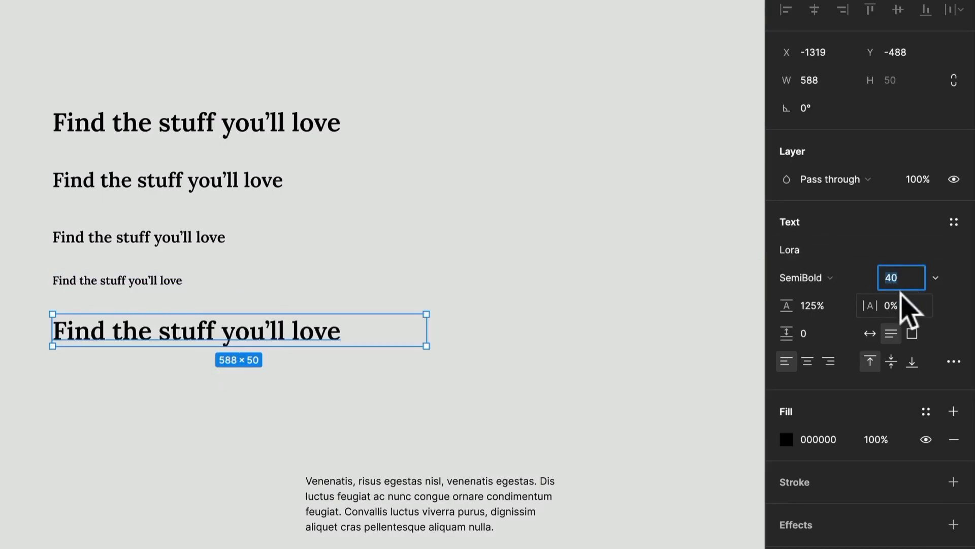
pyautogui.write('14')
pyautogui.press('Return')
# Step: Examine the five stacked heading sizes together, paying attention to the three smallest ones
pyautogui.scroll(5, 186, 287)
pyautogui.hscroll(2, 186, 287)
pyautogui.scroll(1, 185, 287)
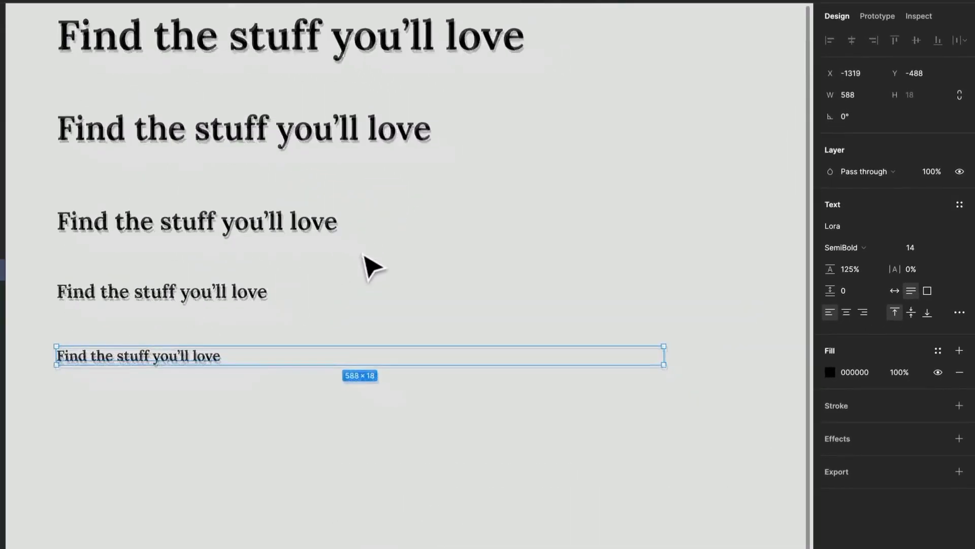
pyautogui.click(259, 492)
pyautogui.scroll(2, 259, 491)
pyautogui.hscroll(2, 259, 491)
pyautogui.scroll(-2, 259, 492)
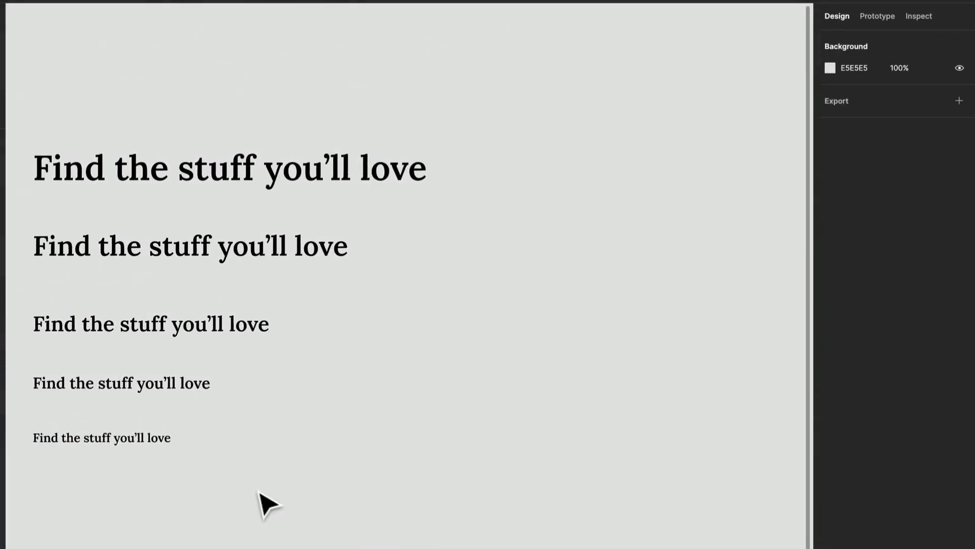
pyautogui.scroll(-2, 260, 491)
pyautogui.moveTo(256, 488); pyautogui.dragTo(183, 355)
pyautogui.hscroll(-3, 192, 375)
pyautogui.scroll(-2, 192, 375)
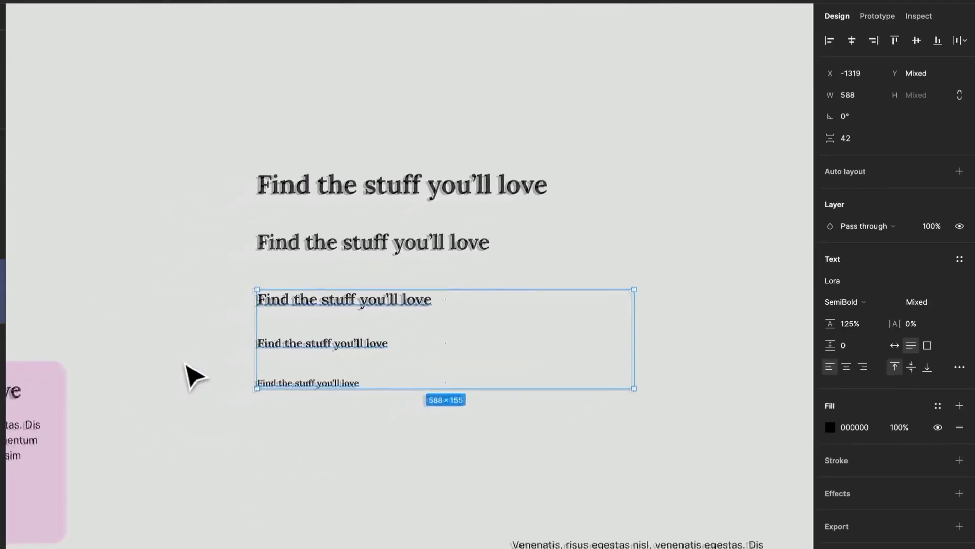
pyautogui.scroll(-2, 192, 375)
pyautogui.click(350, 462)
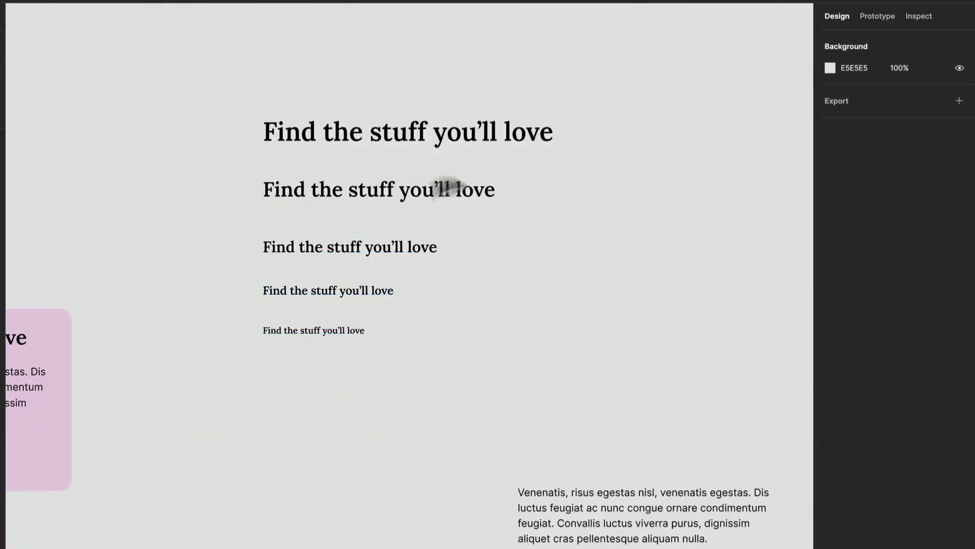
# Step: Place the body paragraph below the headings, aligned to their left edge, and widen its text box to 588
pyautogui.moveTo(617, 523); pyautogui.dragTo(359, 487)
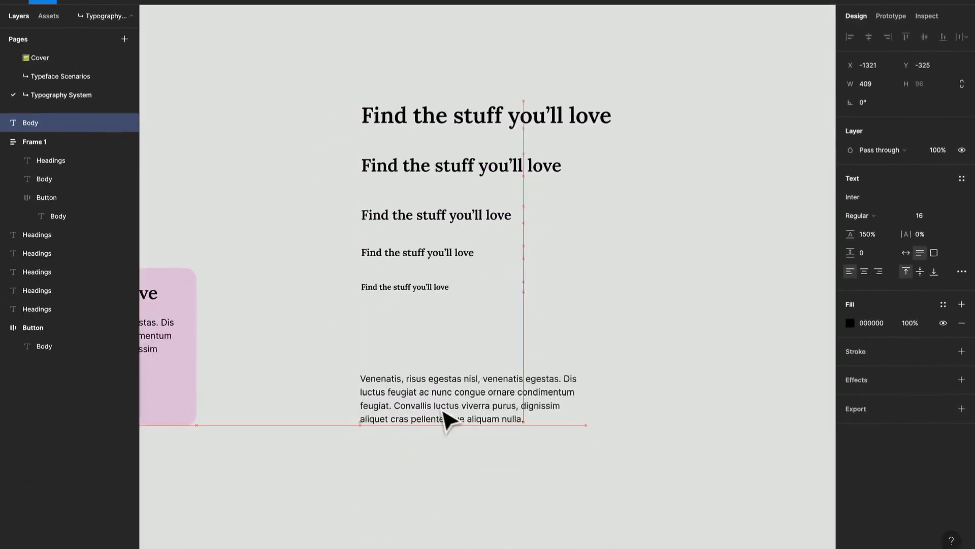
pyautogui.moveTo(444, 412); pyautogui.dragTo(444, 412)
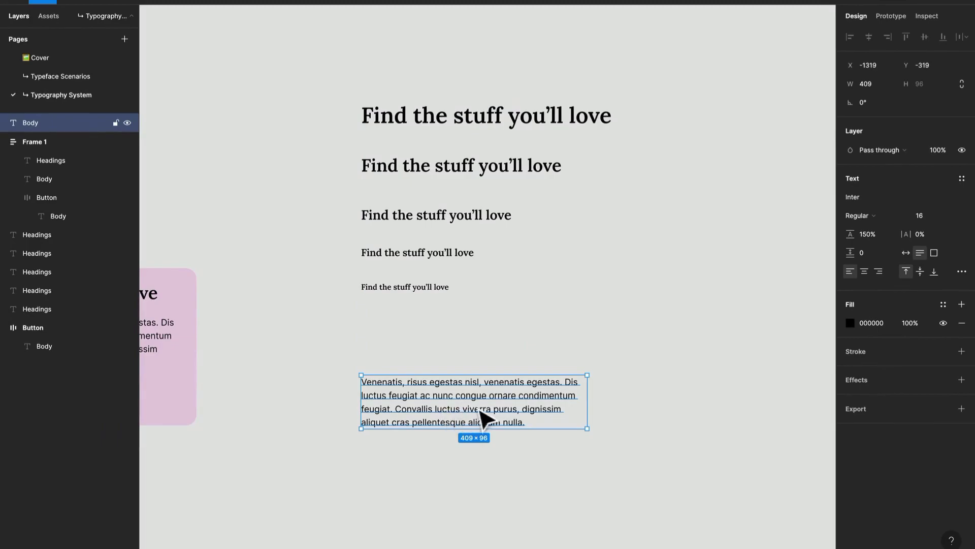
pyautogui.moveTo(587, 408); pyautogui.dragTo(633, 409)
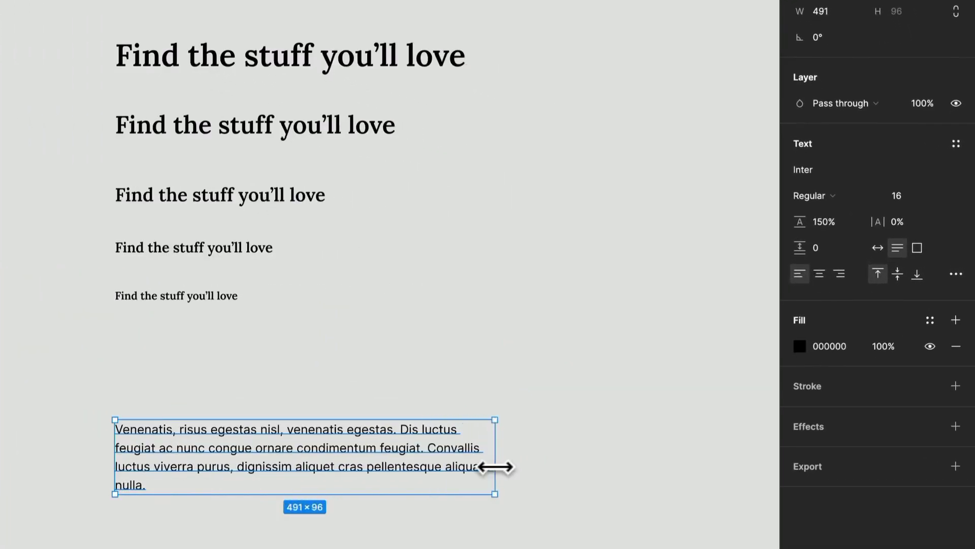
pyautogui.moveTo(495, 467); pyautogui.dragTo(571, 481)
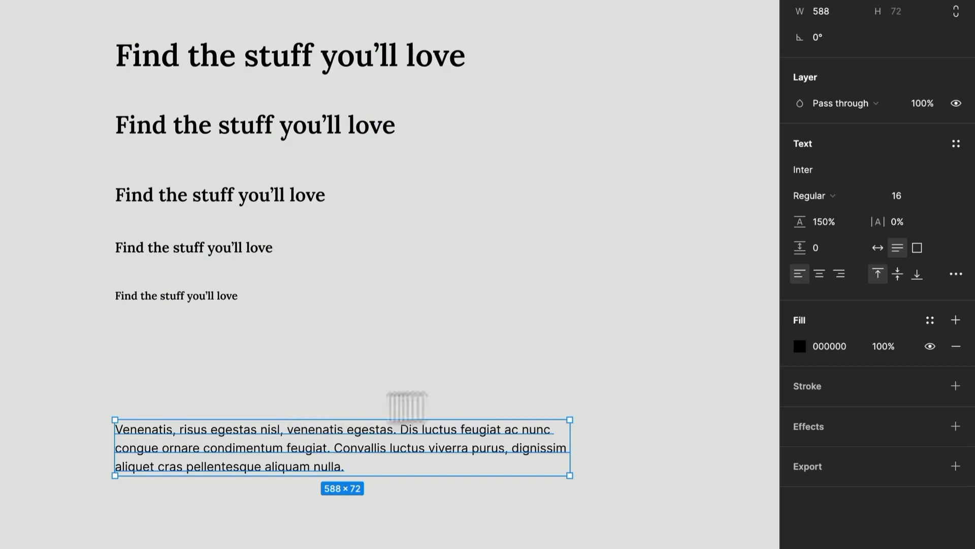
# Step: Try a line height of 125% on the body paragraph and undo it
pyautogui.click(825, 219)
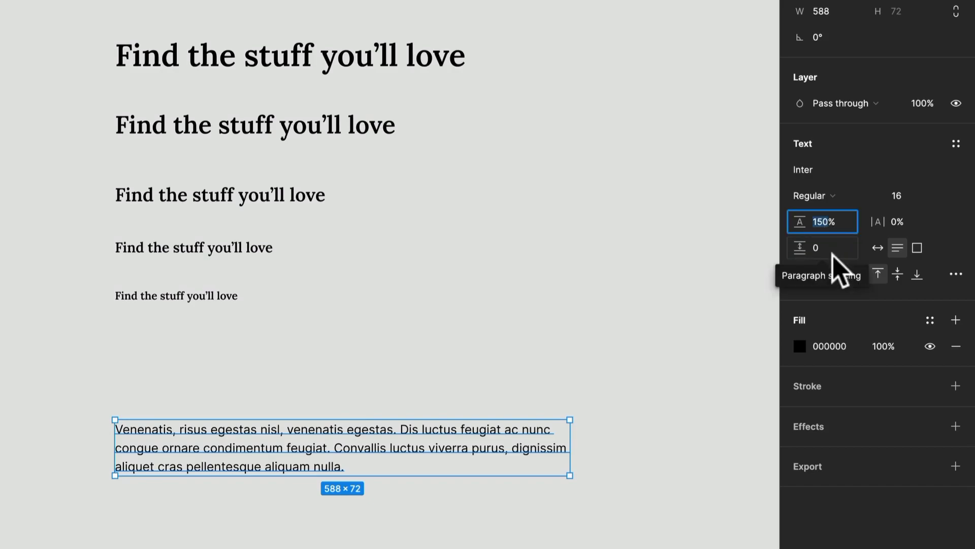
pyautogui.write('125')
pyautogui.press('Return')
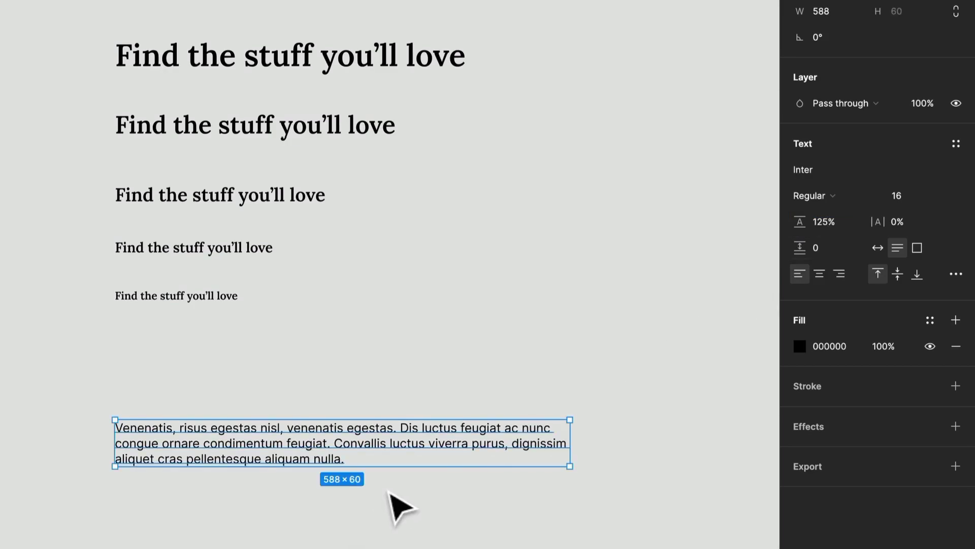
pyautogui.hotkey('ctrl', 'z')
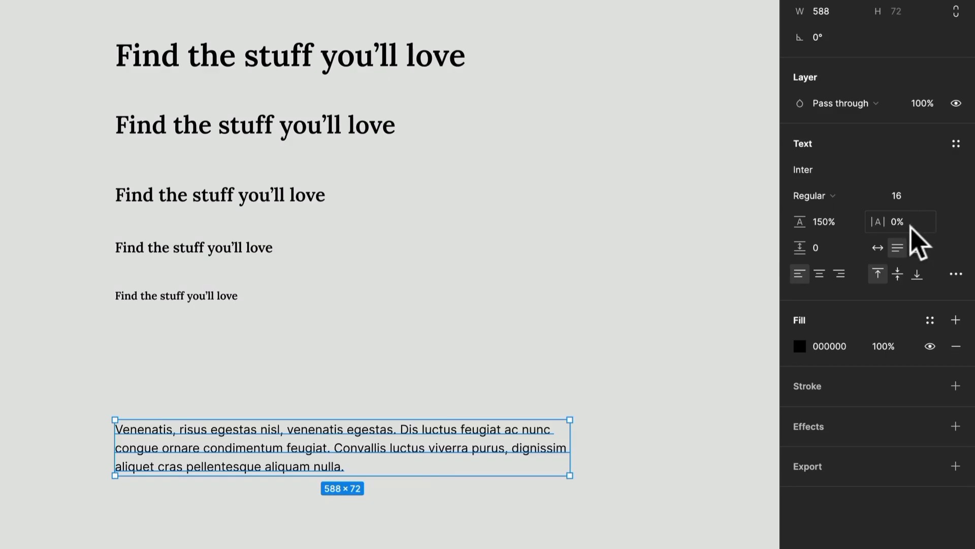
# Step: Duplicate the body paragraph just below the original and set the copy's font weight to Medium
pyautogui.moveTo(333, 450); pyautogui.dragTo(332, 532)
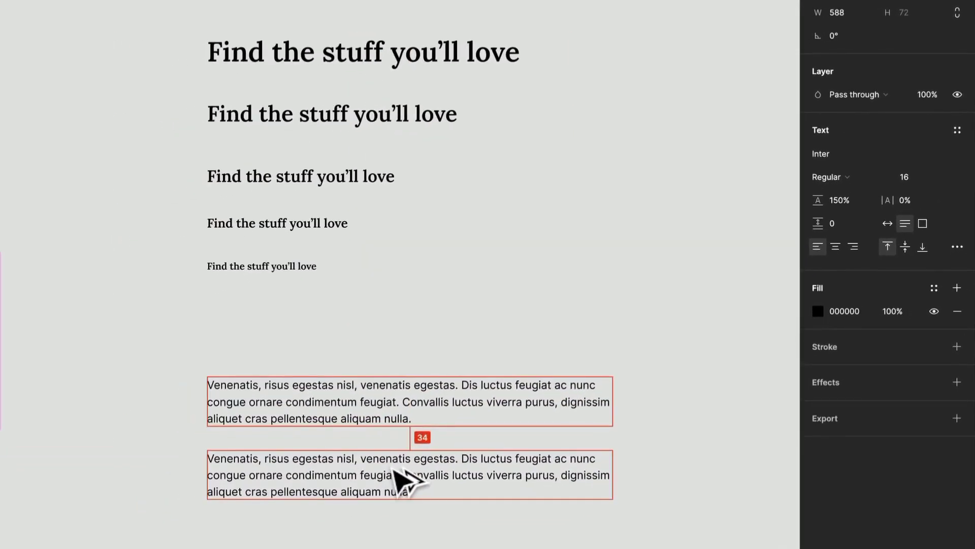
pyautogui.moveTo(394, 468); pyautogui.dragTo(394, 460)
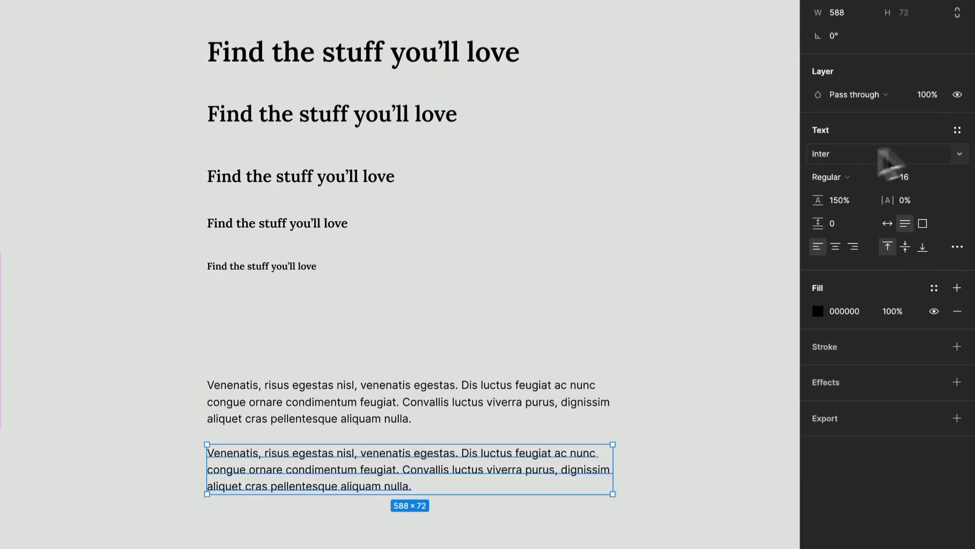
pyautogui.click(843, 175)
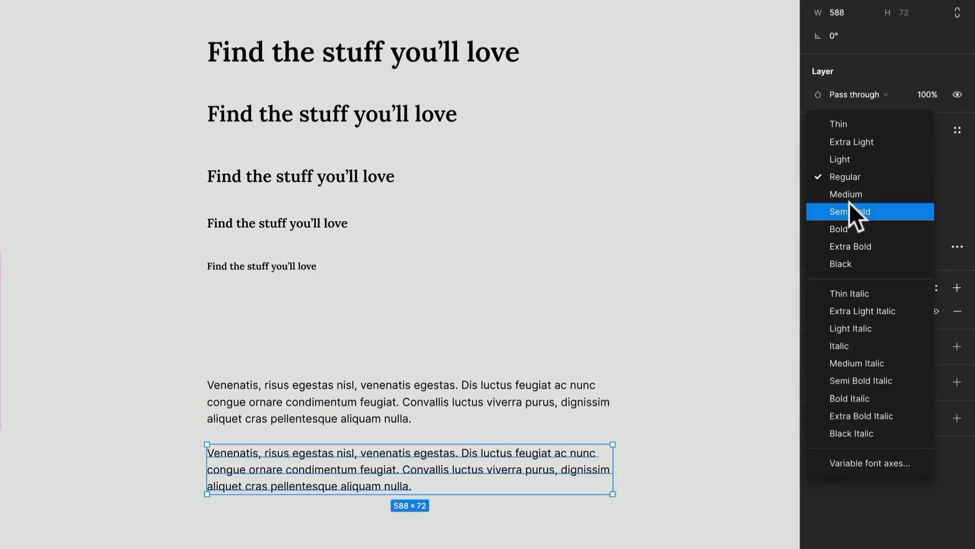
pyautogui.click(849, 206)
pyautogui.click(846, 178)
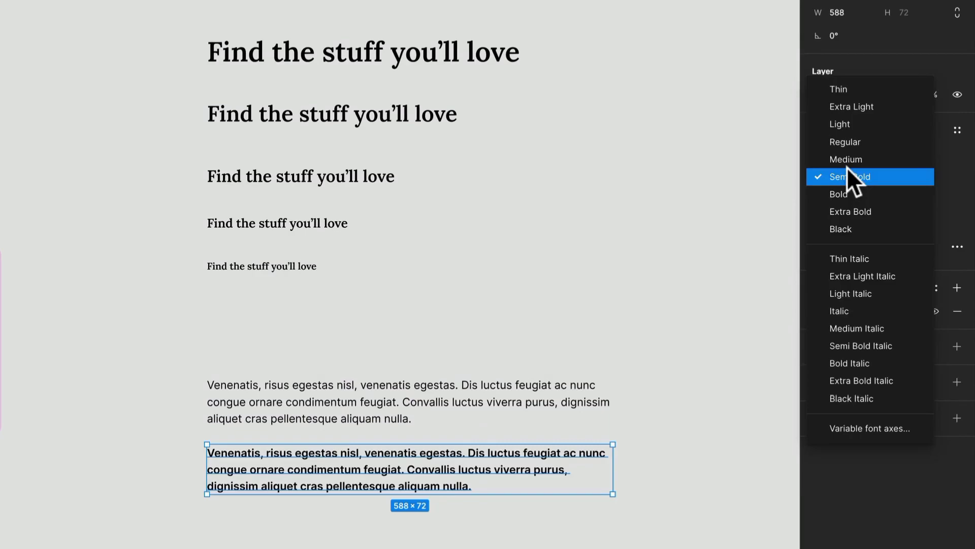
pyautogui.click(846, 159)
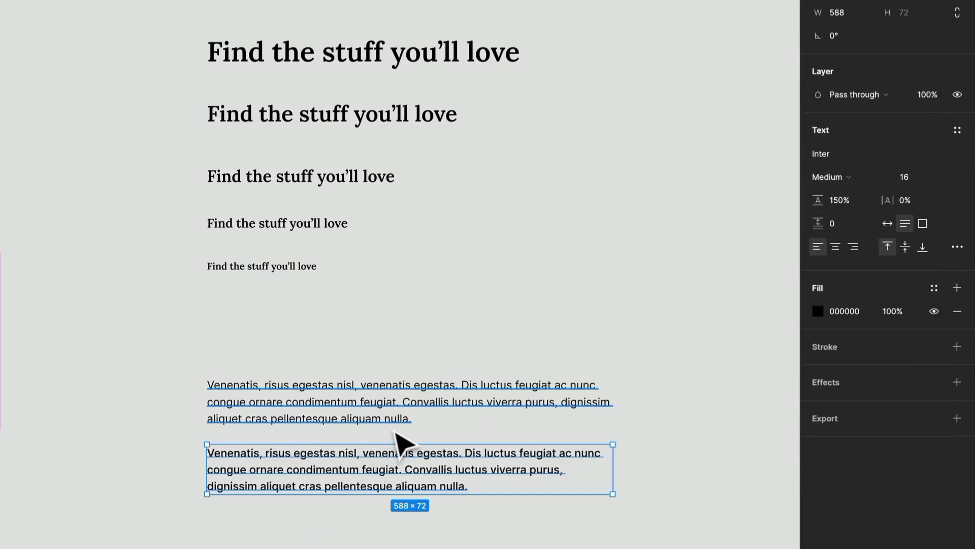
# Step: Duplicate the Regular and Medium paragraph pair twice, stacking both copies below the original at equal intervals
pyautogui.scroll(5, 397, 437)
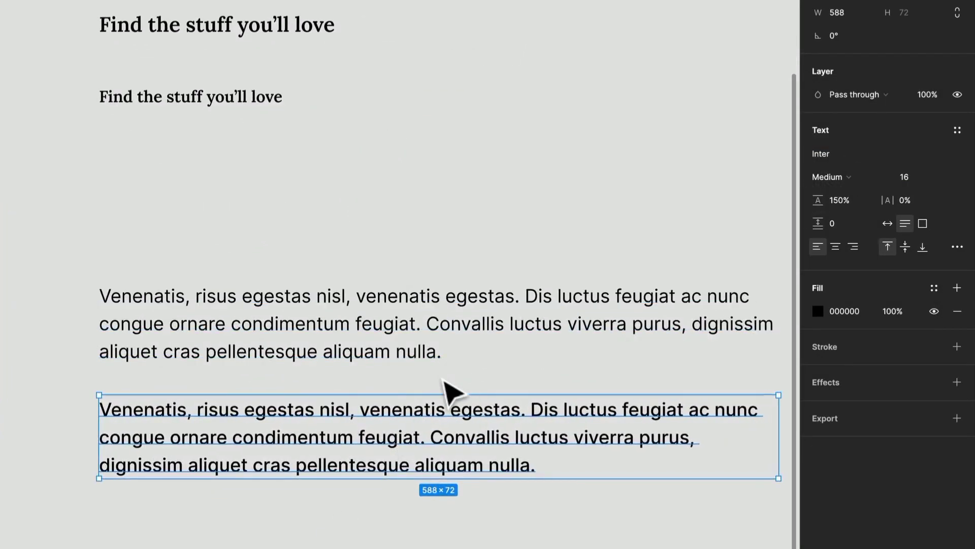
pyautogui.scroll(-2, 447, 394)
pyautogui.scroll(1, 446, 409)
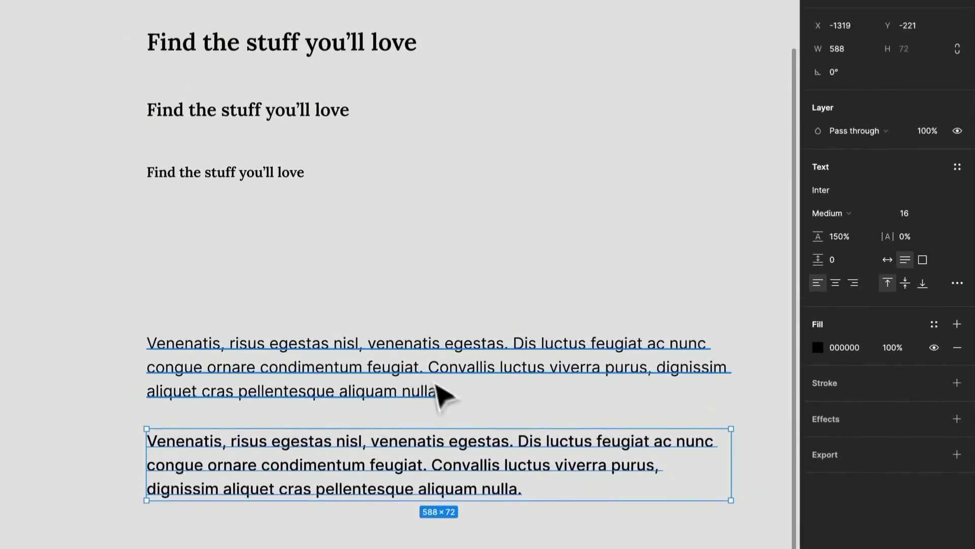
pyautogui.click(436, 529)
pyautogui.click(442, 467)
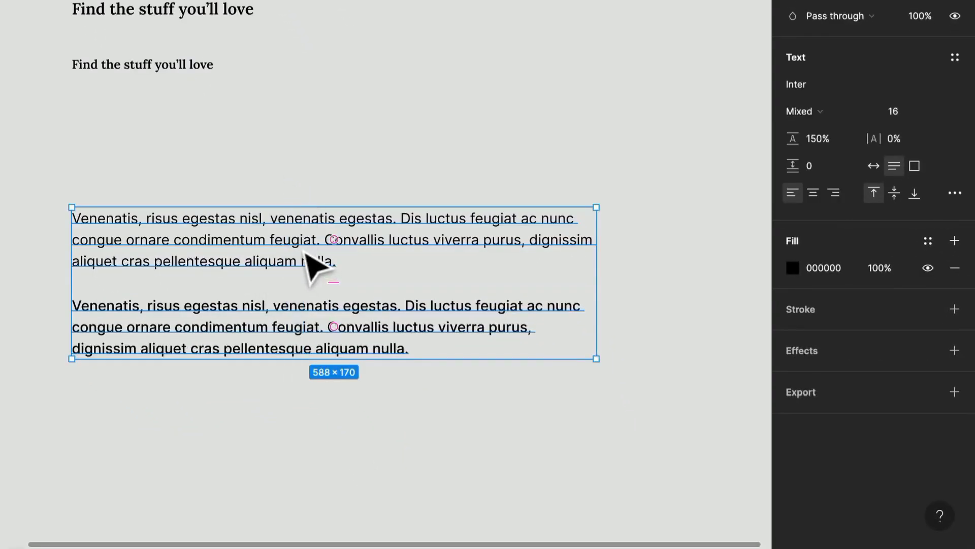
pyautogui.hotkey('ctrl', 'd')
pyautogui.moveTo(306, 255); pyautogui.dragTo(283, 464)
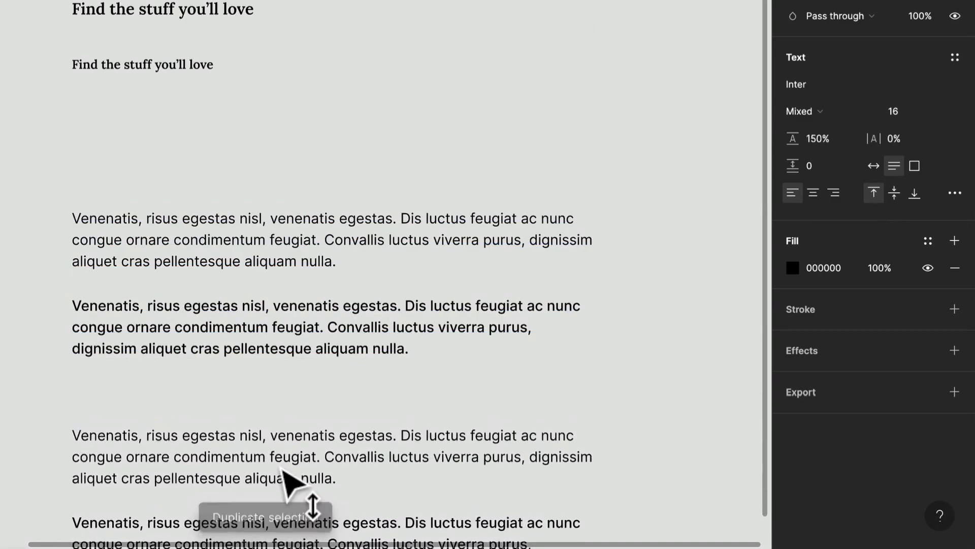
pyautogui.scroll(-3, 283, 464)
pyautogui.hscroll(-1, 282, 464)
pyautogui.hotkey('ctrl', 'd')
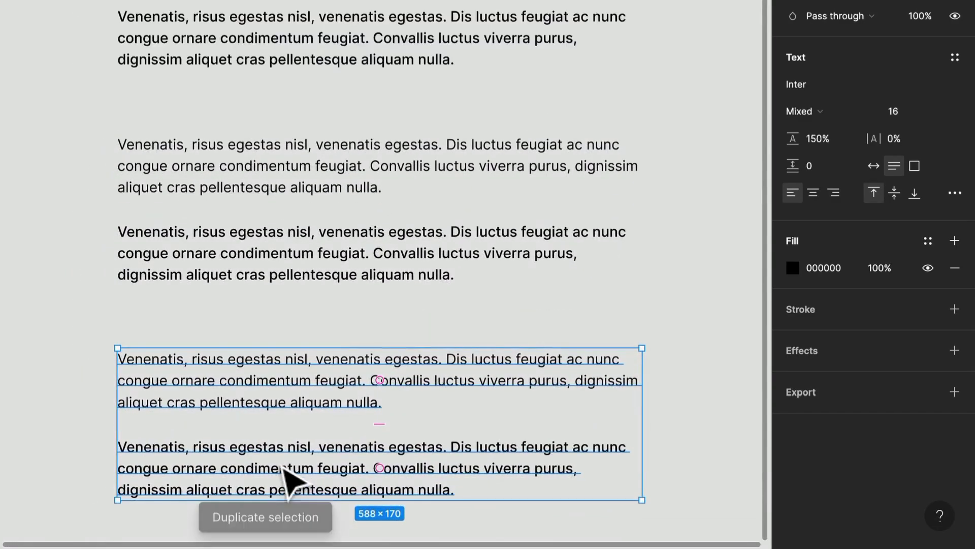
# Step: Set the font size of both paragraphs in the middle pair to 14
pyautogui.moveTo(508, 330); pyautogui.dragTo(300, 142)
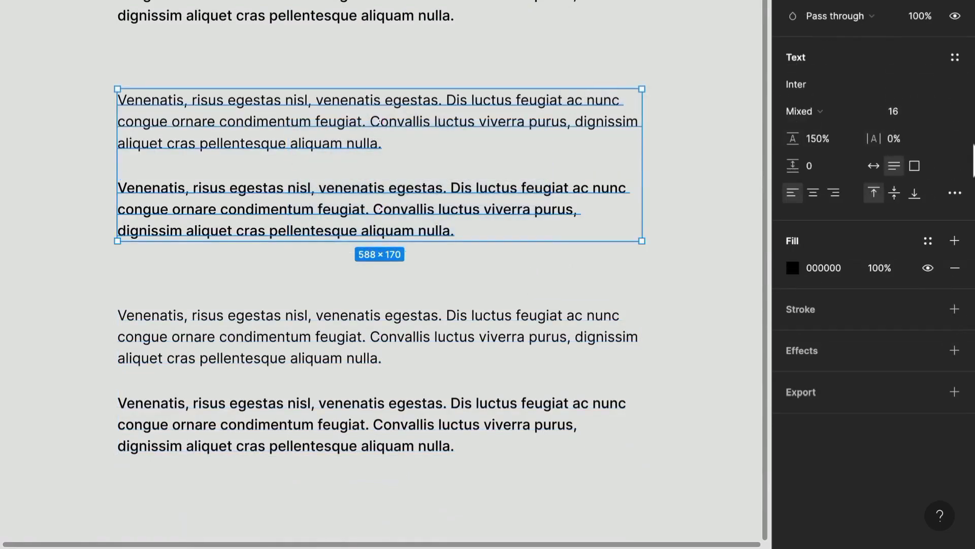
pyautogui.click(495, 206)
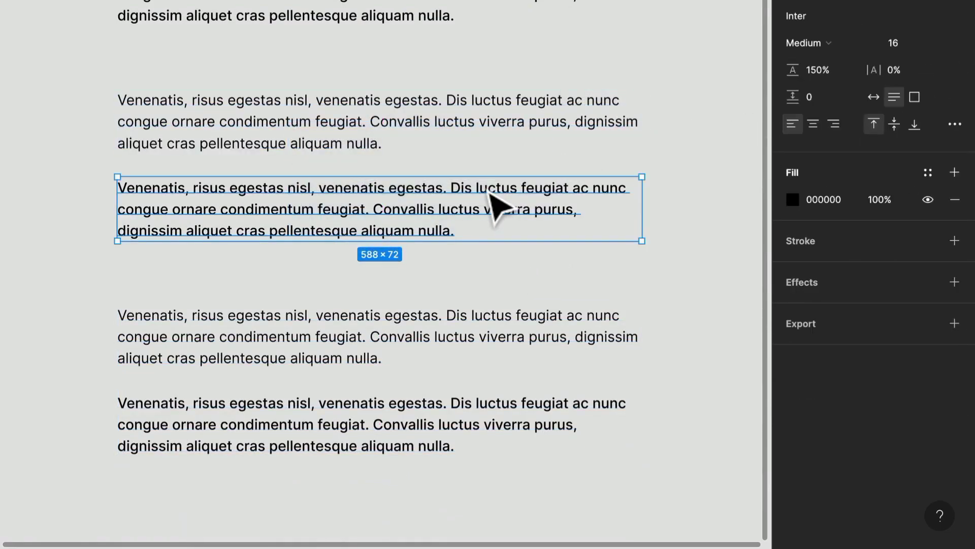
pyautogui.click(396, 146)
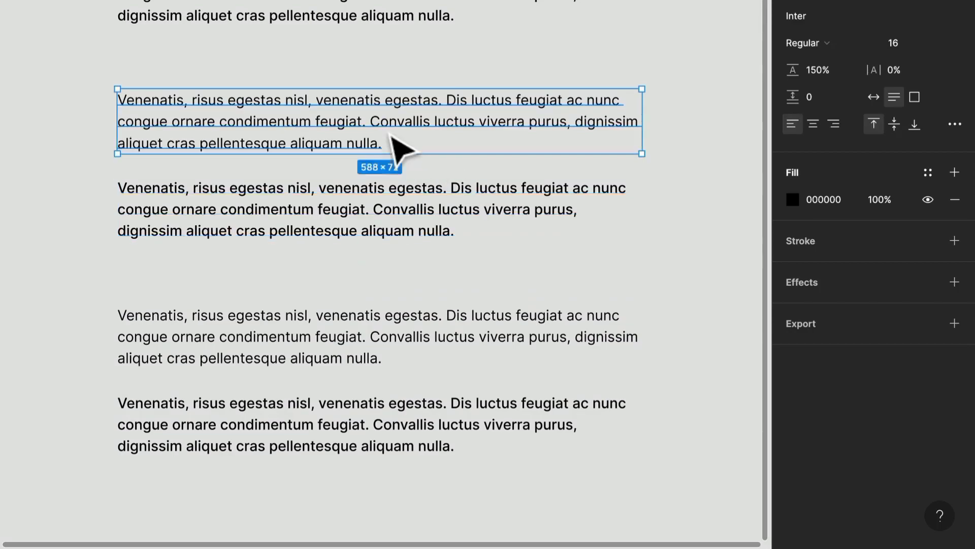
pyautogui.click(699, 200)
pyautogui.moveTo(694, 198); pyautogui.dragTo(413, 121)
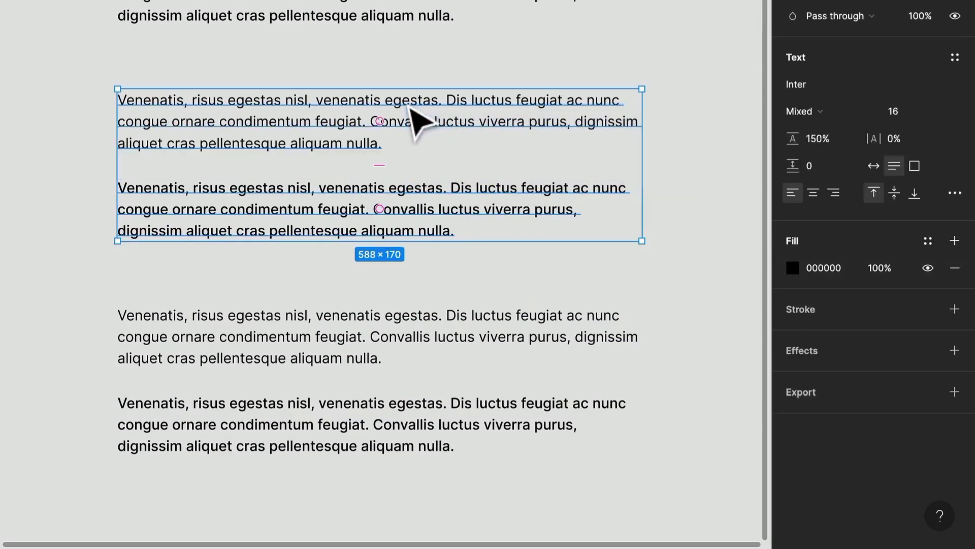
pyautogui.click(905, 115)
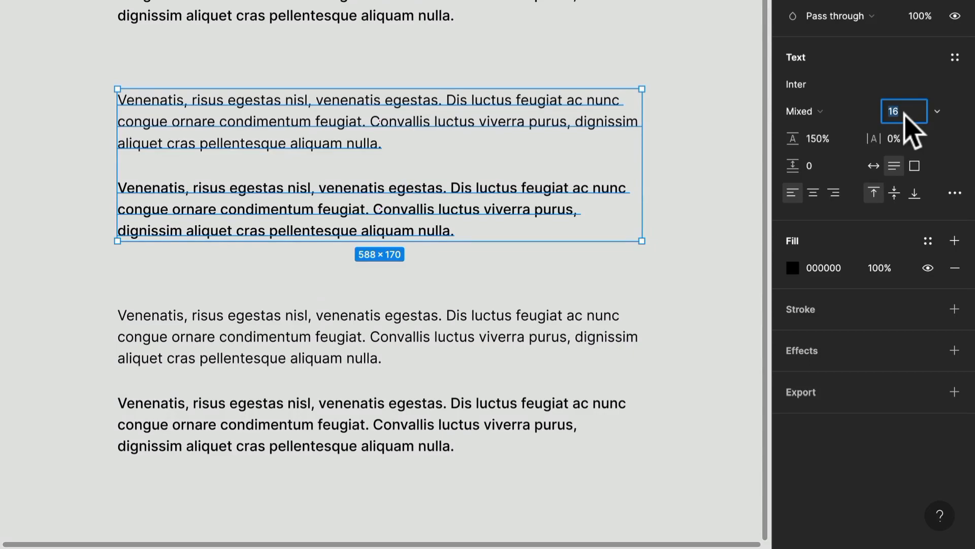
pyautogui.write('14')
pyautogui.press('Return')
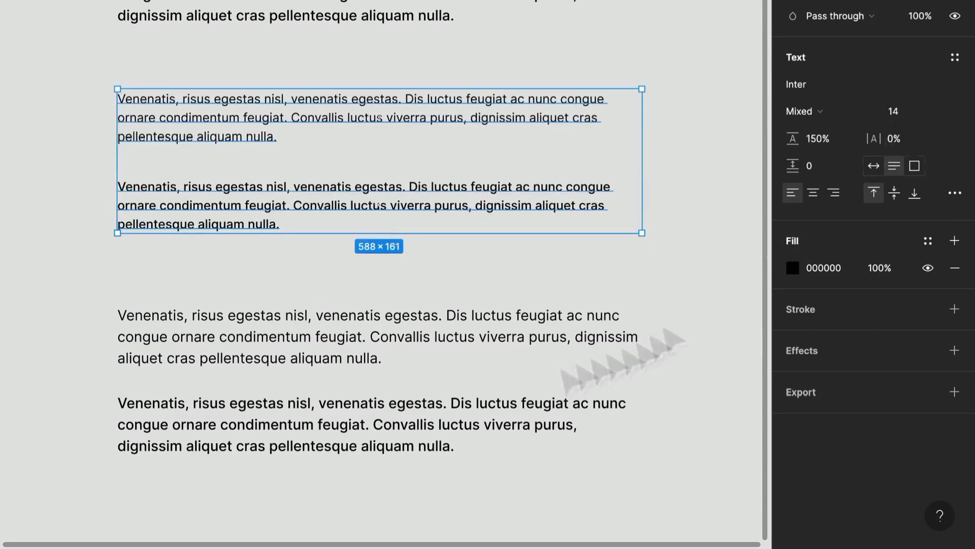
# Step: Set the font size of both paragraphs in the lowest pair to 12
pyautogui.click(187, 254)
pyautogui.moveTo(184, 248); pyautogui.dragTo(310, 470)
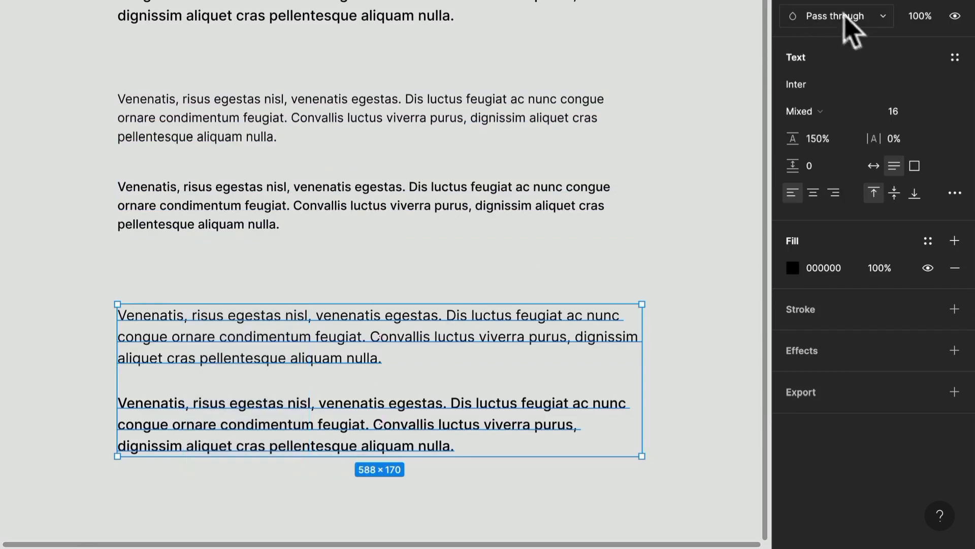
pyautogui.click(902, 110)
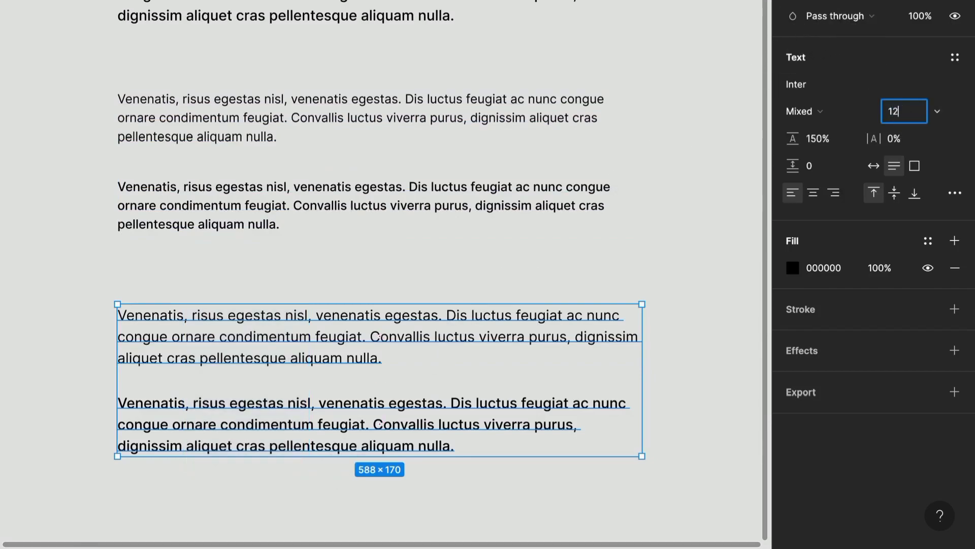
pyautogui.write('12')
pyautogui.press('Return')
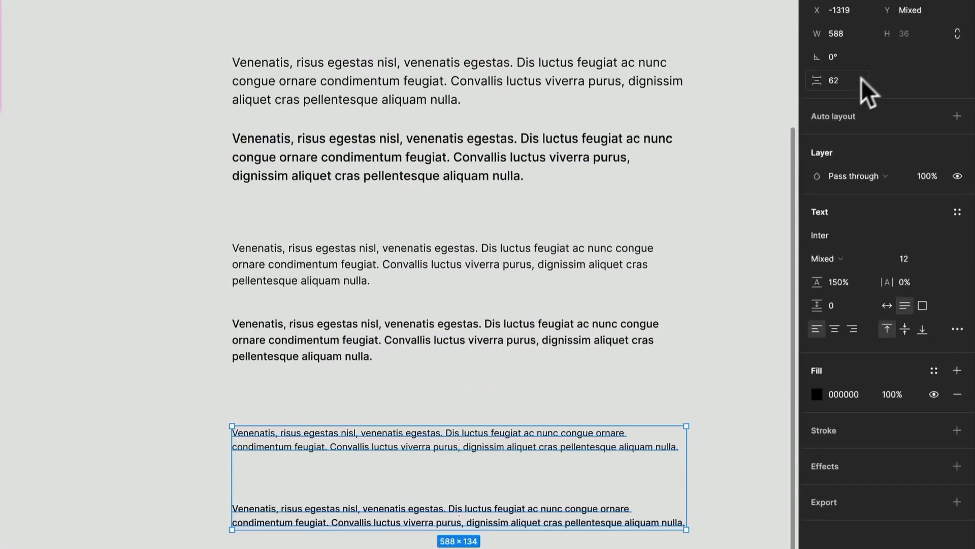
# Step: Set the vertical spacing between the paragraphs to 24 in both the size 12 pair and the size 14 pair
pyautogui.write('24')
pyautogui.press('Return')
pyautogui.moveTo(375, 426); pyautogui.dragTo(339, 246)
pyautogui.hotkey('ctrl', 'z')
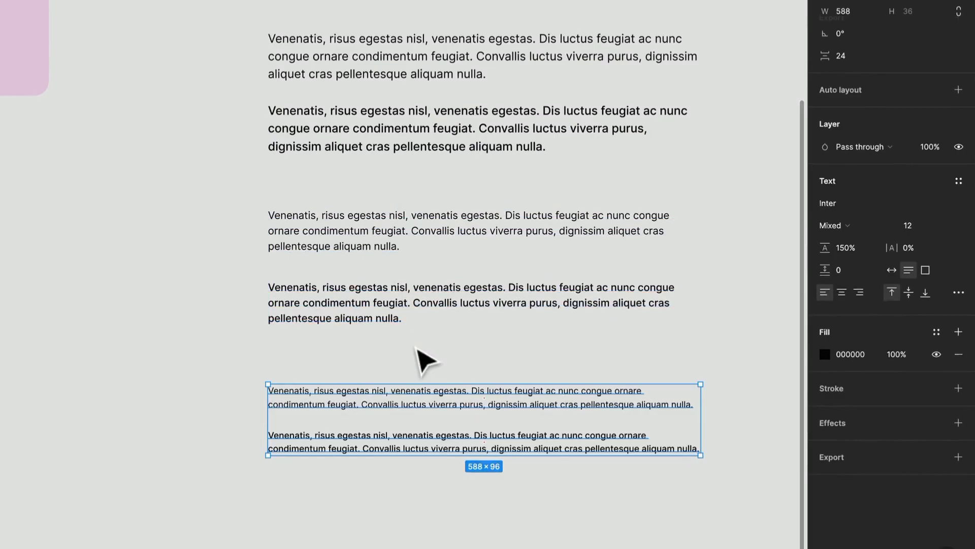
pyautogui.click(401, 220)
pyautogui.click(846, 53)
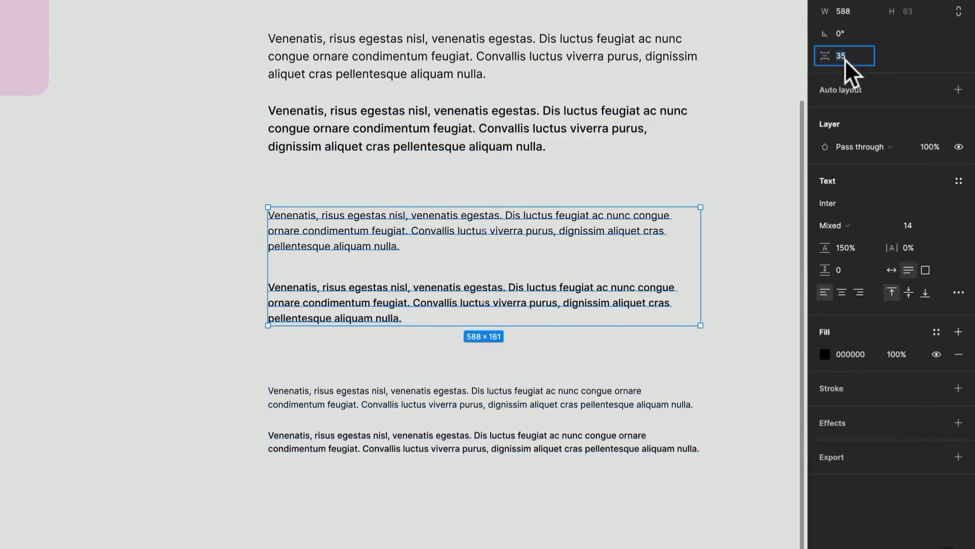
pyautogui.write('24')
pyautogui.press('Return')
# Step: Check the spacing of the size 16 pair and review all three body text sizes together with the headings
pyautogui.hscroll(4, 285, 371)
pyautogui.hscroll(2, 264, 349)
pyautogui.scroll(2, 264, 350)
pyautogui.moveTo(277, 258); pyautogui.dragTo(250, 128)
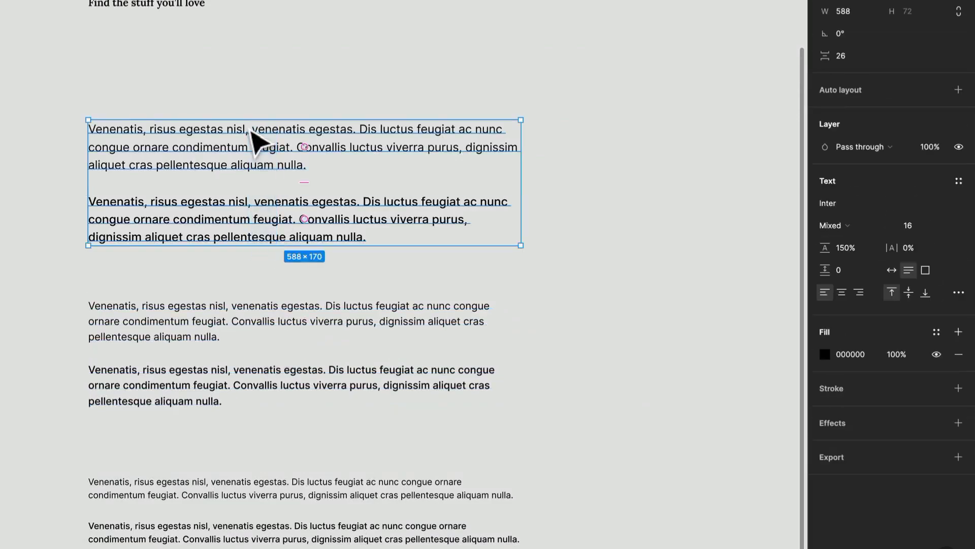
pyautogui.scroll(-5, 264, 140)
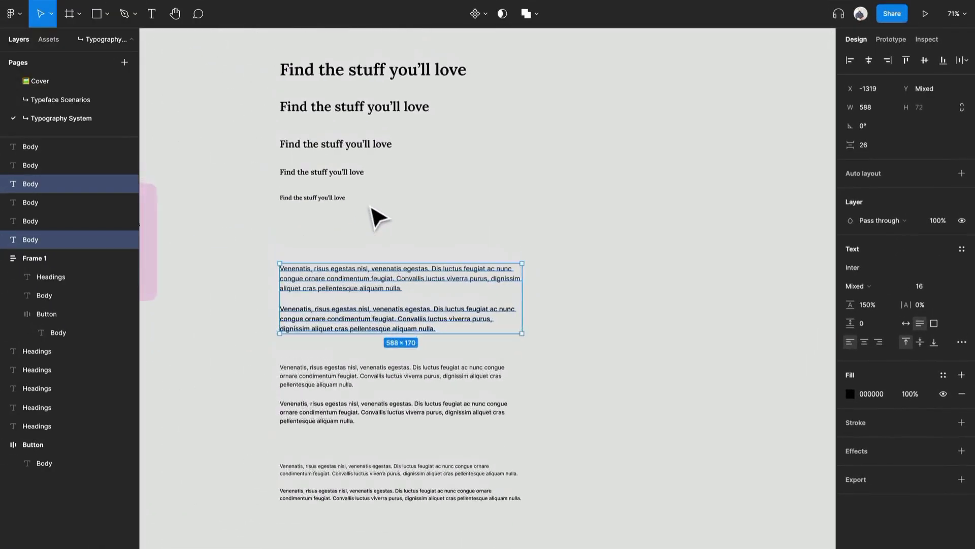
pyautogui.hscroll(-3, 376, 216)
pyautogui.scroll(-1, 376, 216)
pyautogui.click(379, 215)
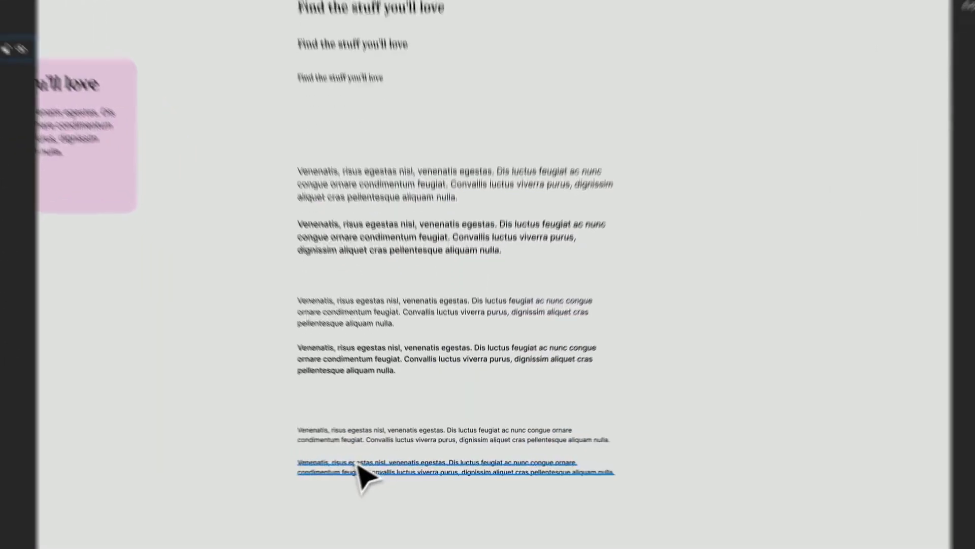
pyautogui.click(386, 466)
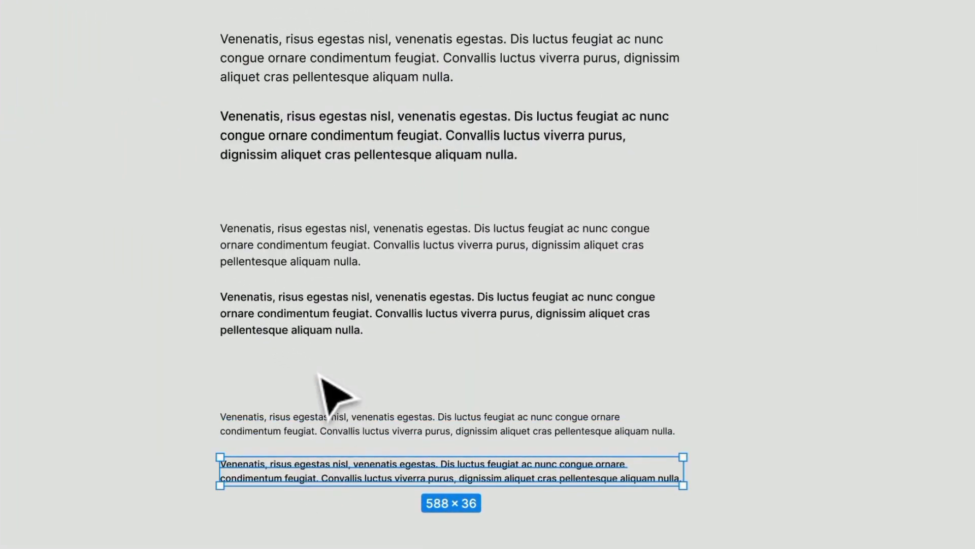
pyautogui.moveTo(424, 547); pyautogui.dragTo(279, 45)
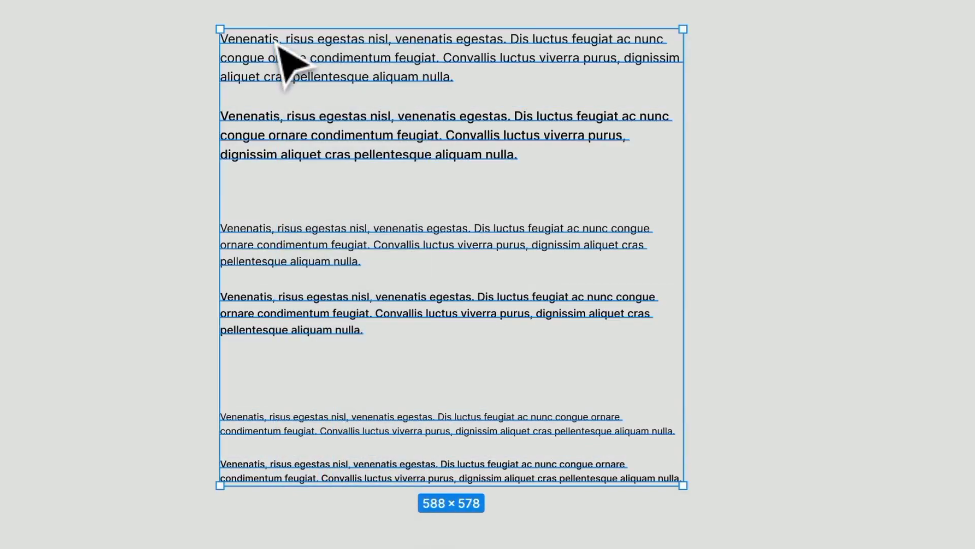
pyautogui.click(266, 4)
# Step: Duplicate the three Regular-weight paragraphs together below the existing body text stack
pyautogui.click(276, 51)
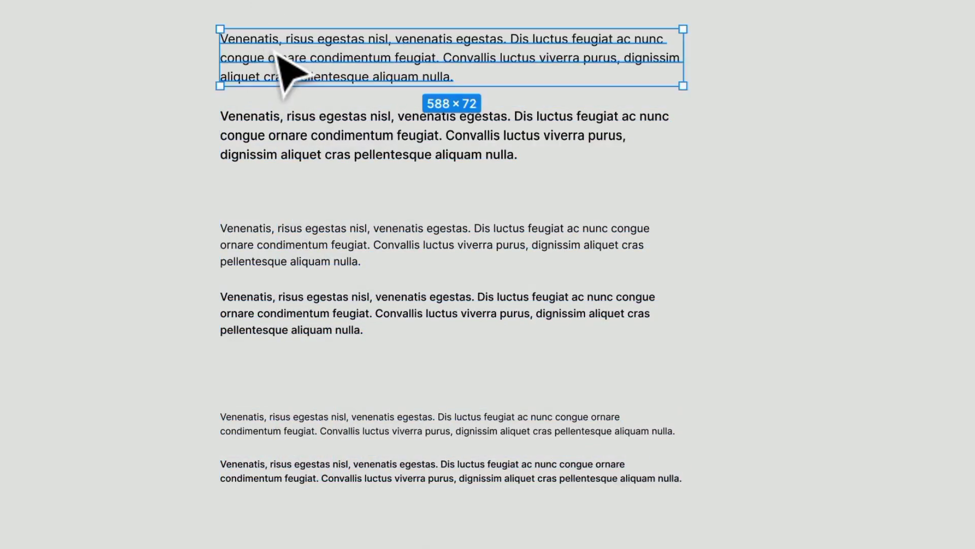
pyautogui.keyDown('shift'); pyautogui.click(348, 261); pyautogui.keyUp('shift')
pyautogui.keyDown('shift'); pyautogui.click(335, 429); pyautogui.keyUp('shift')
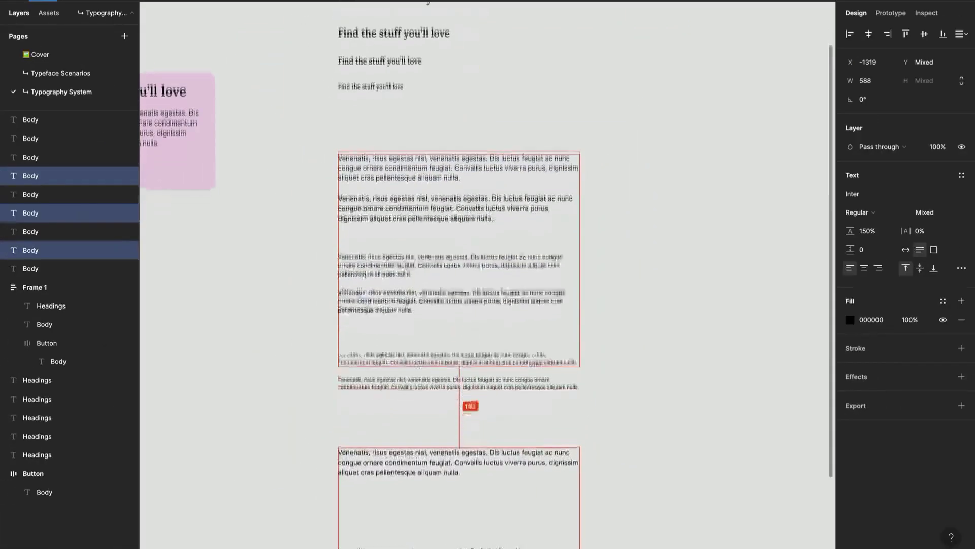
pyautogui.moveTo(369, 547); pyautogui.dragTo(370, 510)
pyautogui.scroll(-2, 369, 511)
pyautogui.scroll(-3, 714, 274)
pyautogui.hscroll(-3, 714, 274)
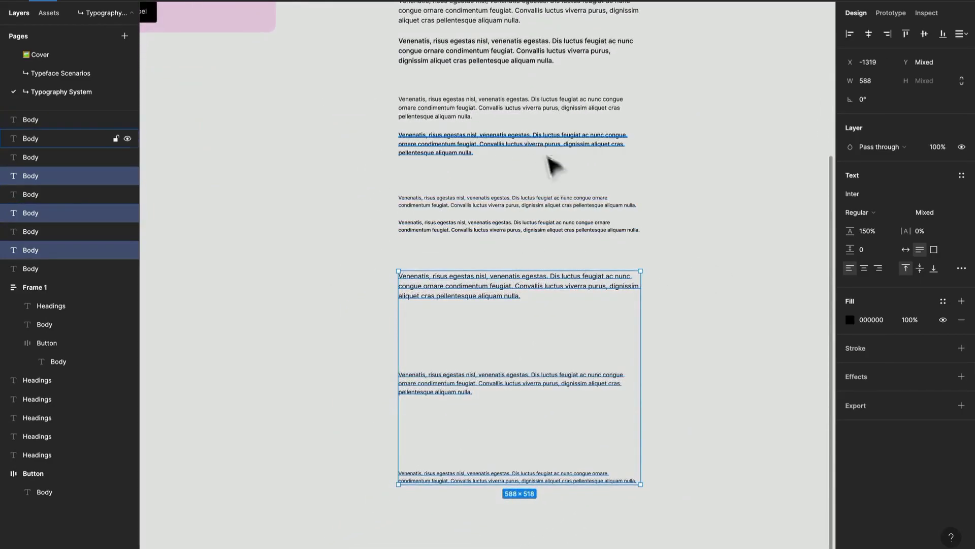
# Step: Tidy up the three copied Regular paragraphs and set their vertical spacing to 24
pyautogui.click(963, 33)
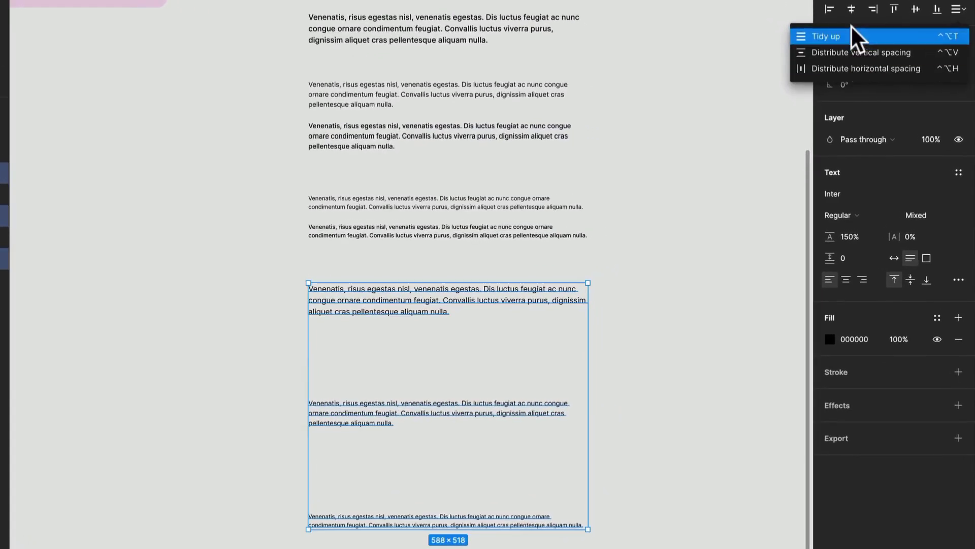
pyautogui.click(854, 51)
pyautogui.click(857, 106)
pyautogui.doubleClick(857, 106)
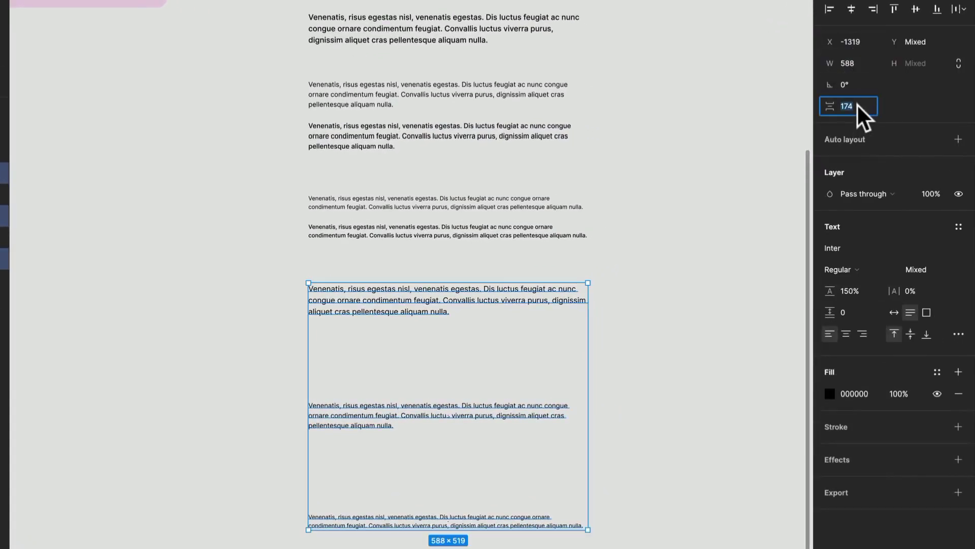
pyautogui.write('2')
pyautogui.press('Return')
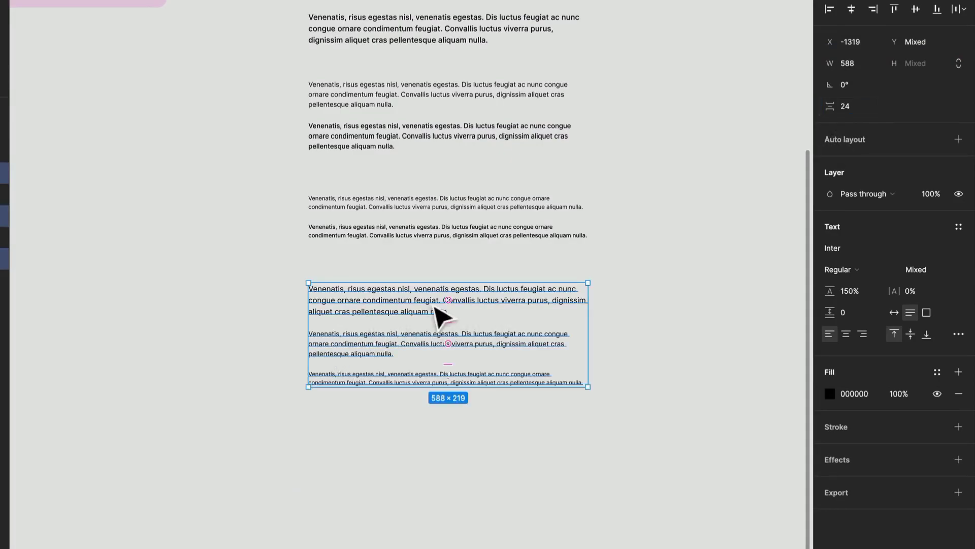
# Step: Replace the text of the first copied paragraph, size 16, with "Label"
pyautogui.scroll(4, 434, 310)
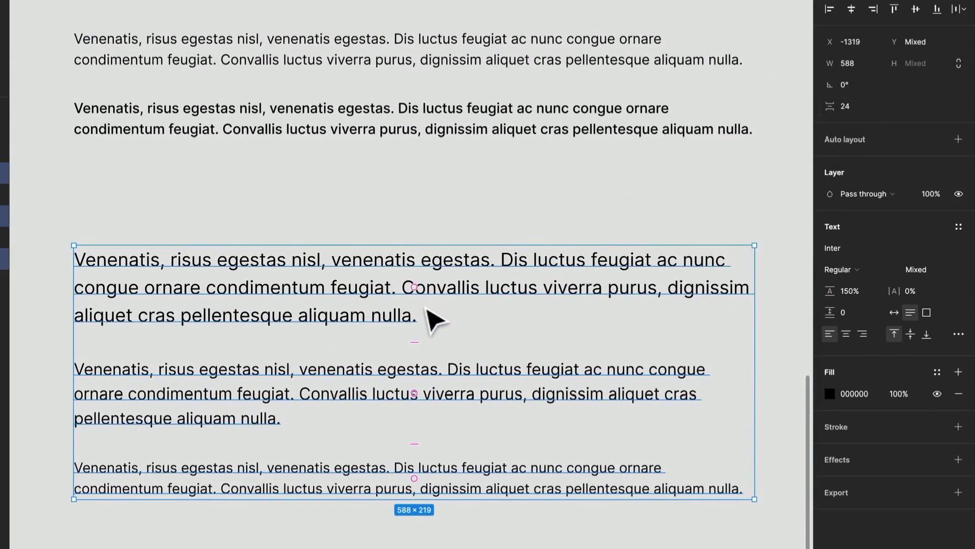
pyautogui.click(384, 319)
pyautogui.doubleClick(381, 313)
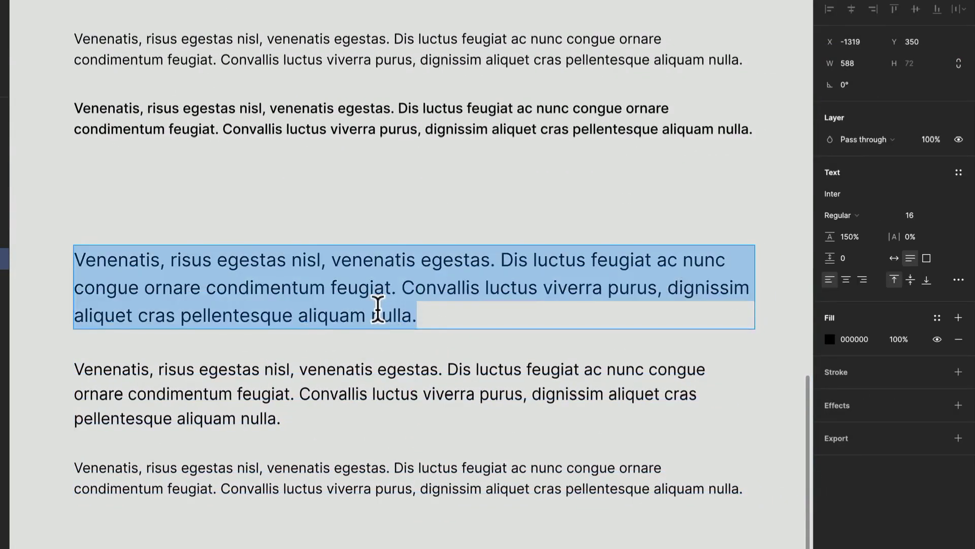
pyautogui.write('Lable')
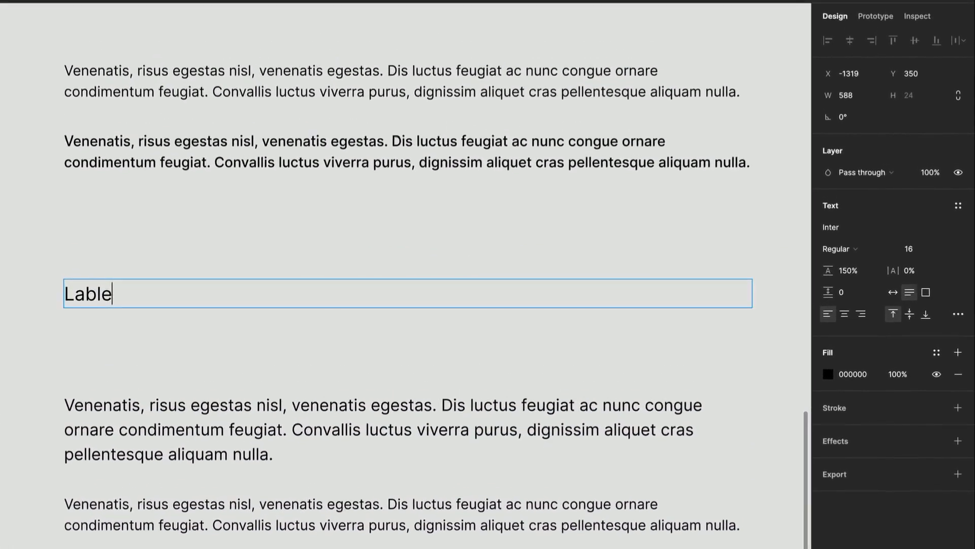
pyautogui.write('l')
# Step: Delete the two remaining copied paragraphs and place a duplicate of the "Label" text below the first one
pyautogui.moveTo(274, 376); pyautogui.dragTo(276, 534)
pyautogui.press('Delete')
pyautogui.moveTo(116, 251); pyautogui.dragTo(74, 330)
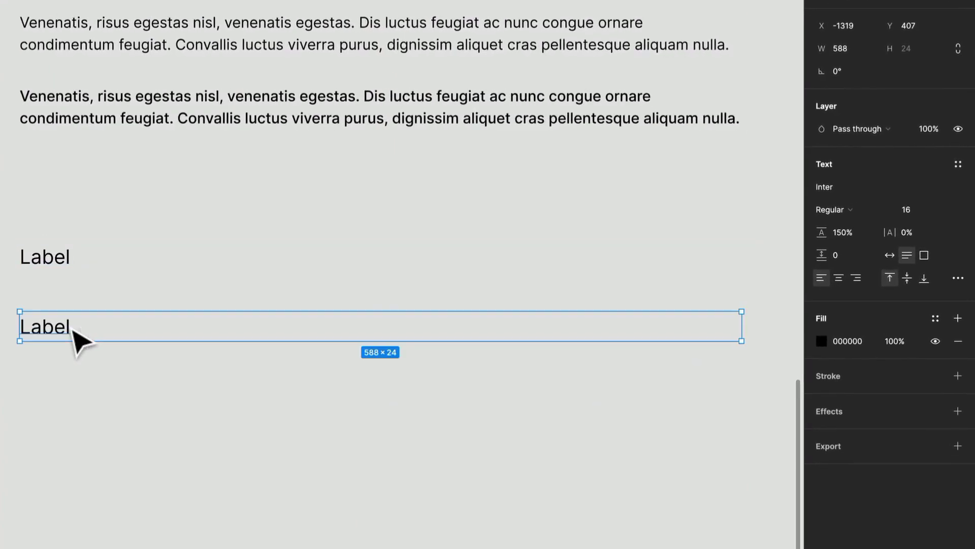
# Step: Duplicate the second "Label" text to place a third one below it with the same spacing
pyautogui.hotkey('ctrl', 'd')
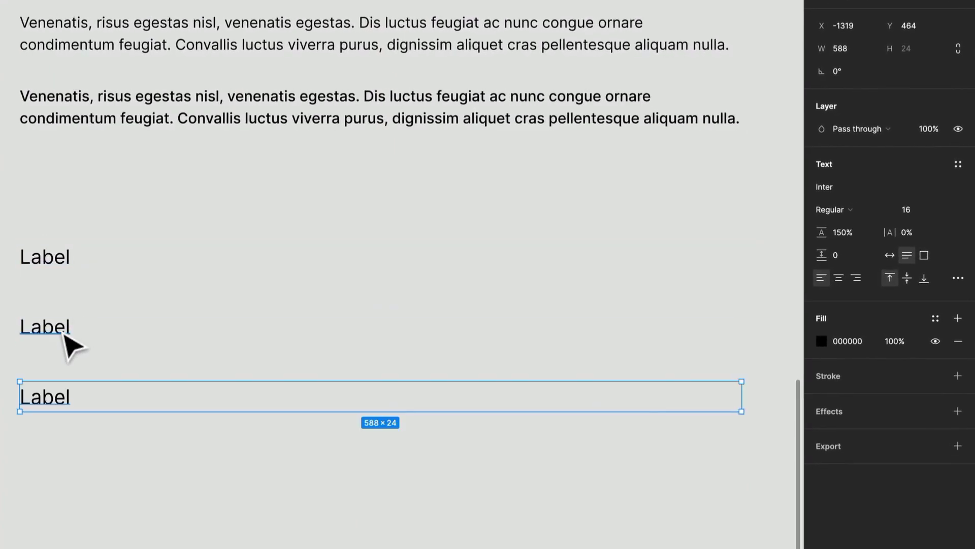
pyautogui.click(65, 334)
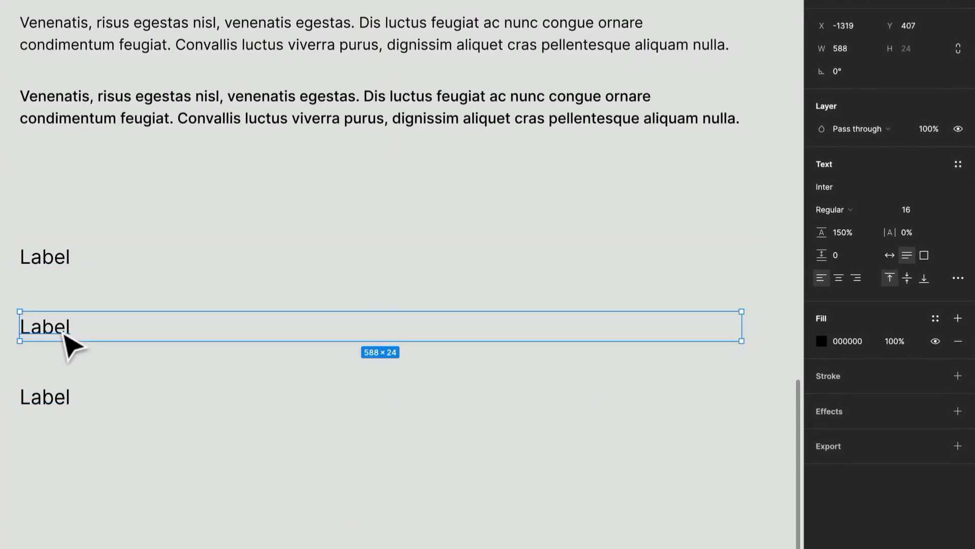
pyautogui.click(825, 209)
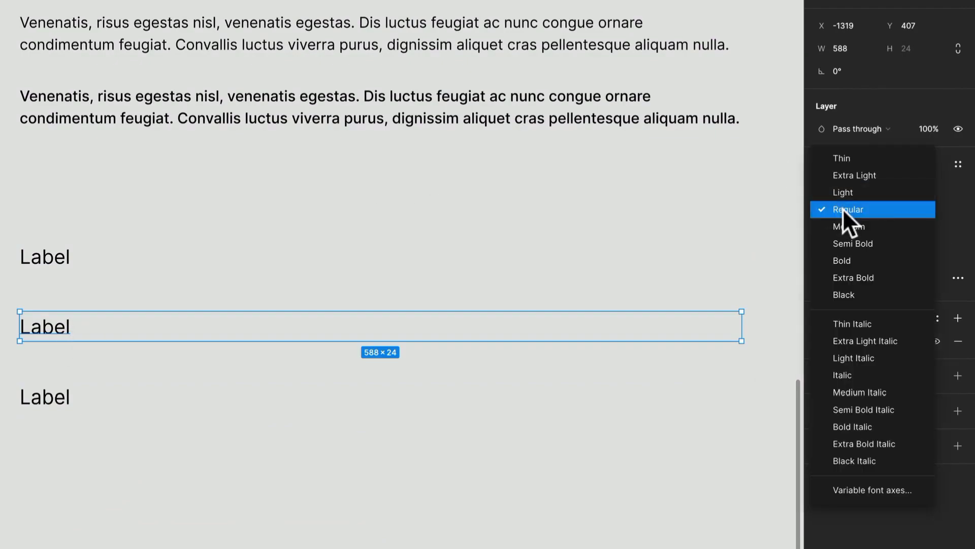
pyautogui.click(153, 236)
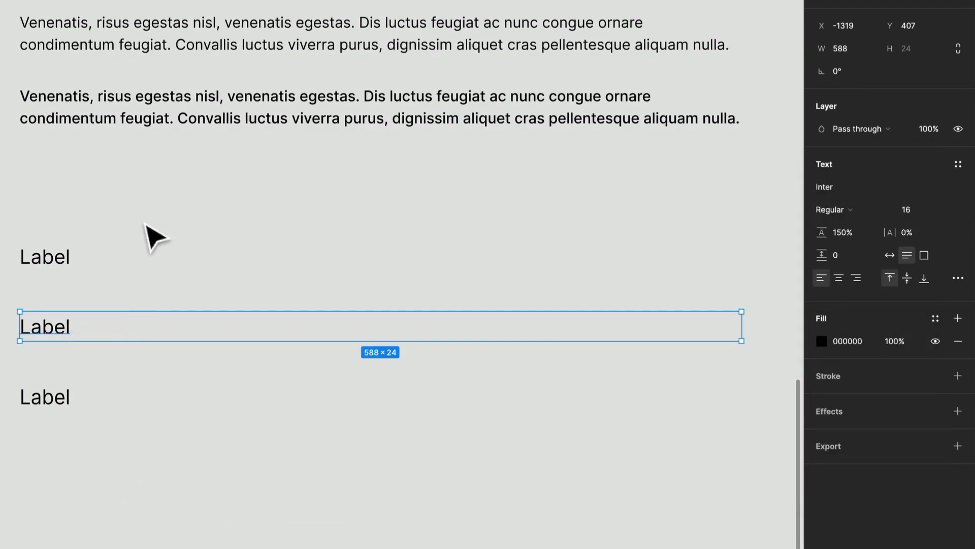
# Step: Try the Medium font weight on the second "Label" text
pyautogui.click(64, 264)
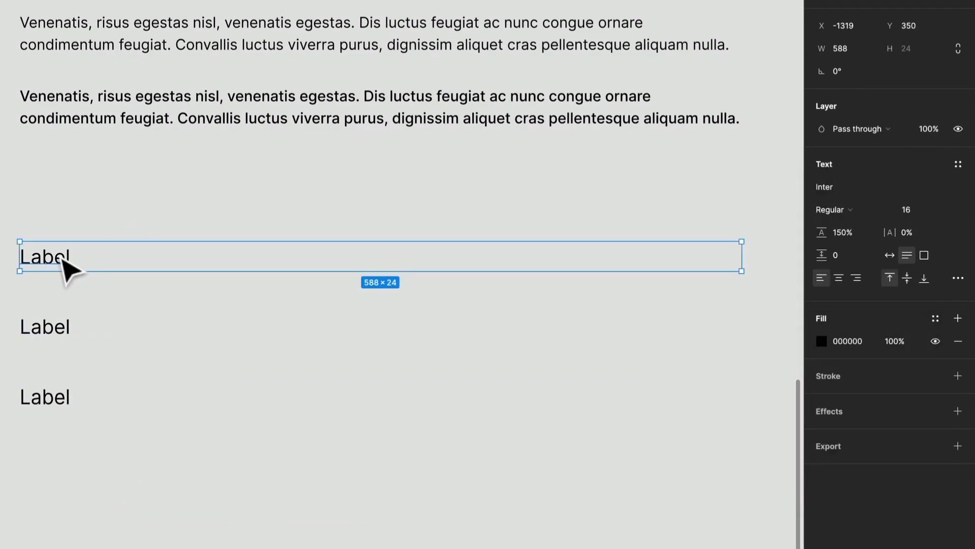
pyautogui.click(48, 335)
pyautogui.click(61, 260)
pyautogui.click(71, 328)
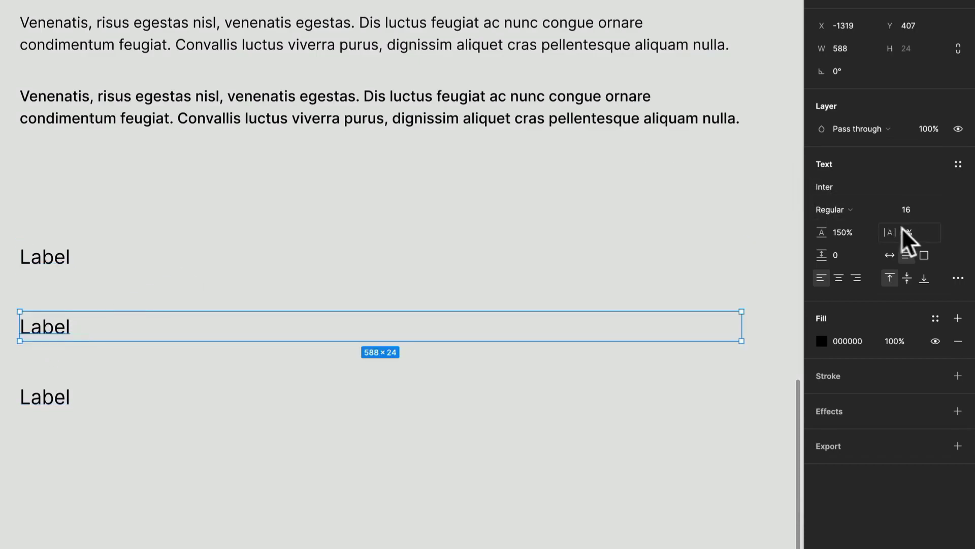
pyautogui.click(835, 209)
pyautogui.click(857, 225)
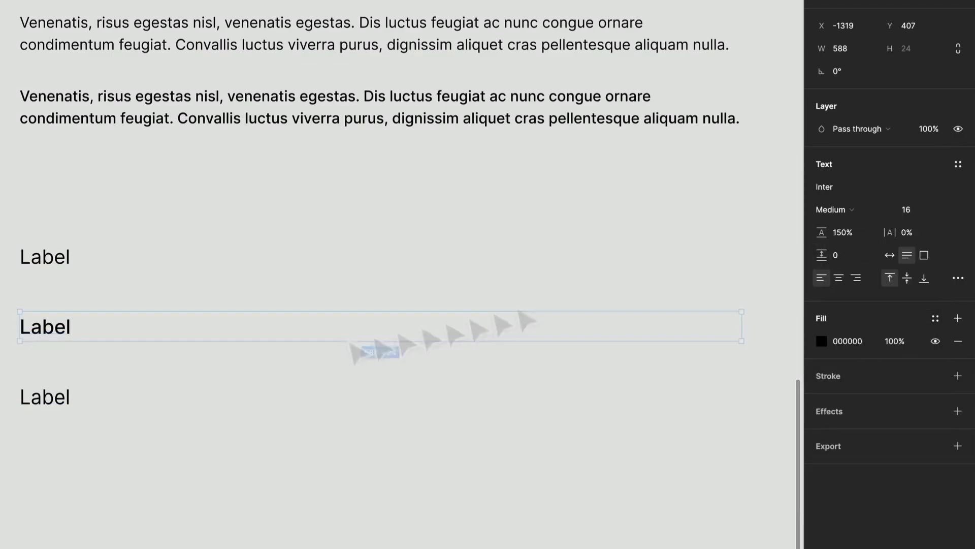
# Step: Set the font weight of the second "Label" text to Semi Bold
pyautogui.click(59, 401)
pyautogui.click(70, 330)
pyautogui.click(854, 206)
pyautogui.click(854, 220)
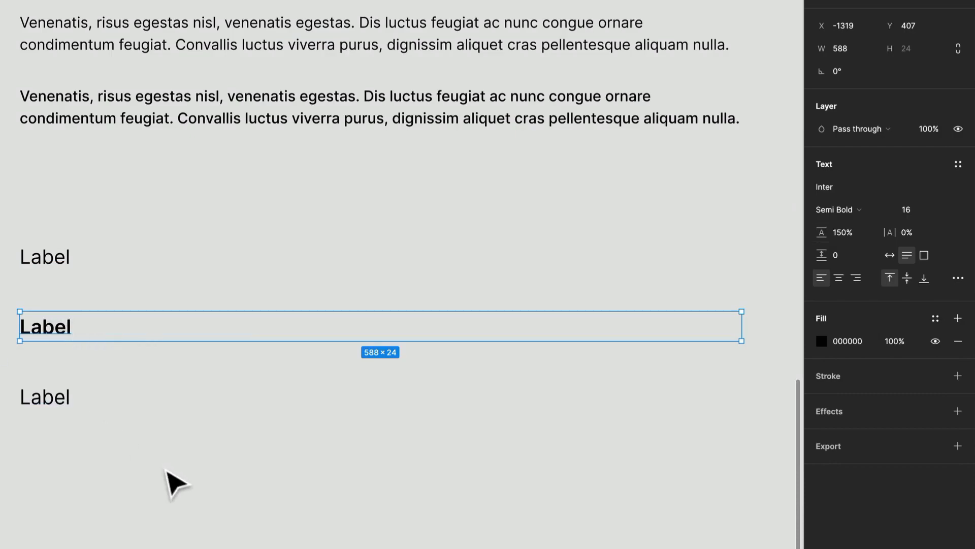
pyautogui.click(173, 483)
# Step: Set the font size of the third "Label" text to 14
pyautogui.click(71, 411)
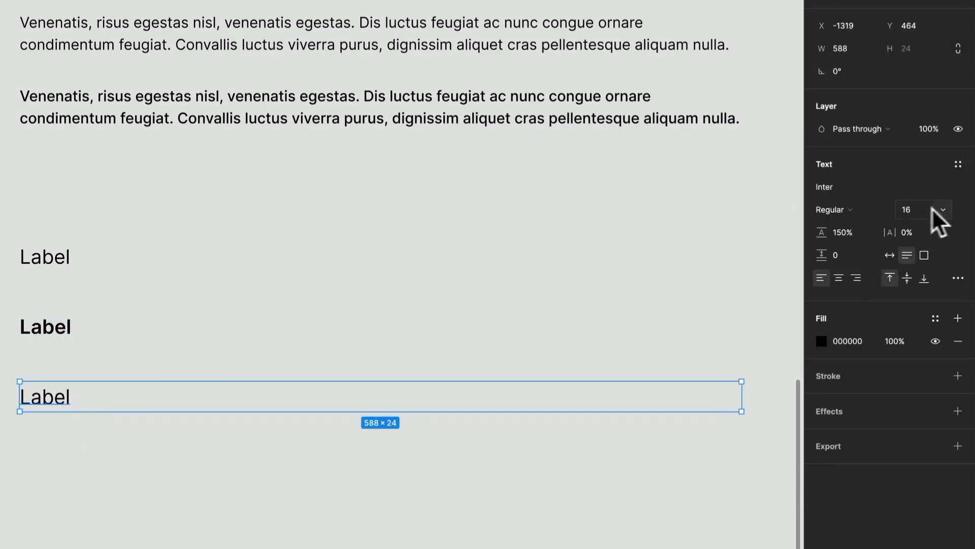
pyautogui.write('14')
pyautogui.press('Return')
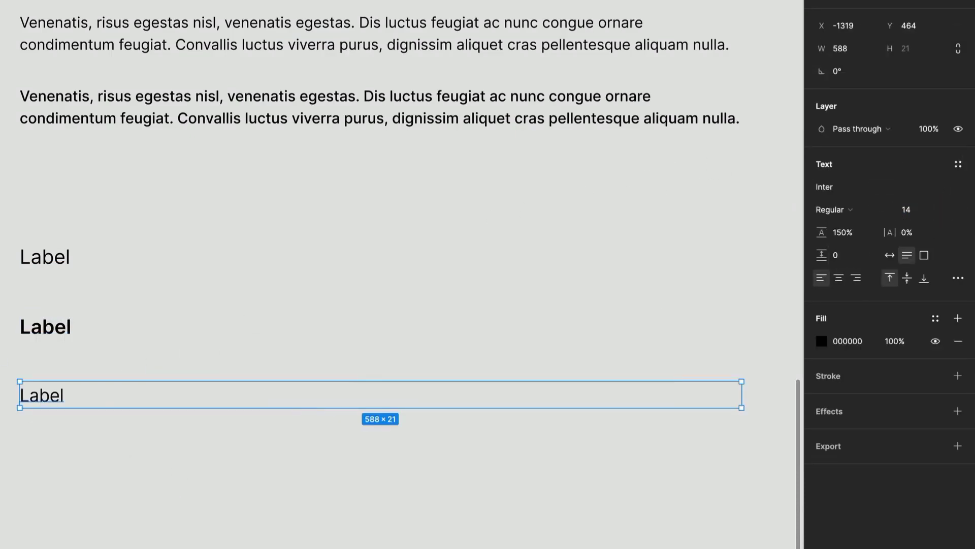
# Step: Place a copy of the size 14 "Label" text below it and set the copy's weight to Semi Bold
pyautogui.moveTo(60, 401); pyautogui.dragTo(106, 452)
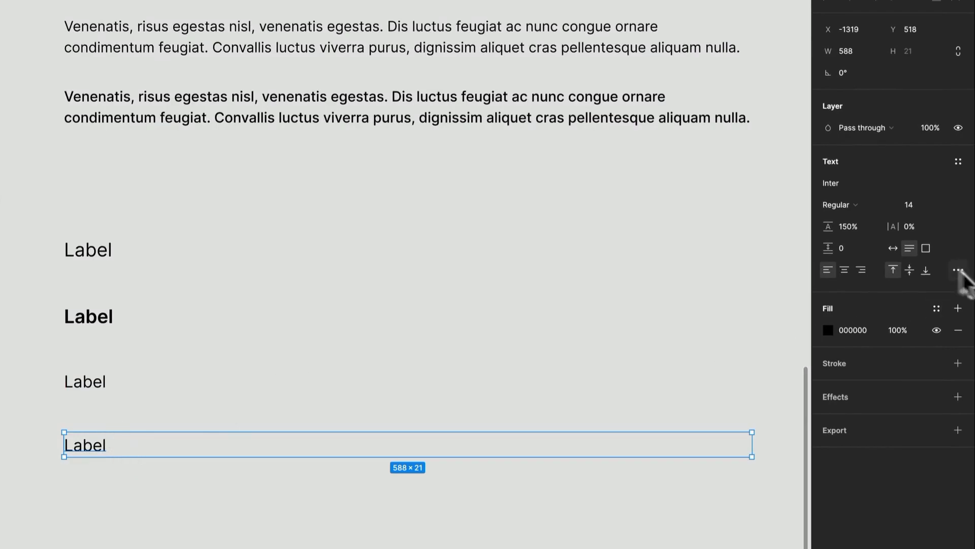
pyautogui.click(858, 203)
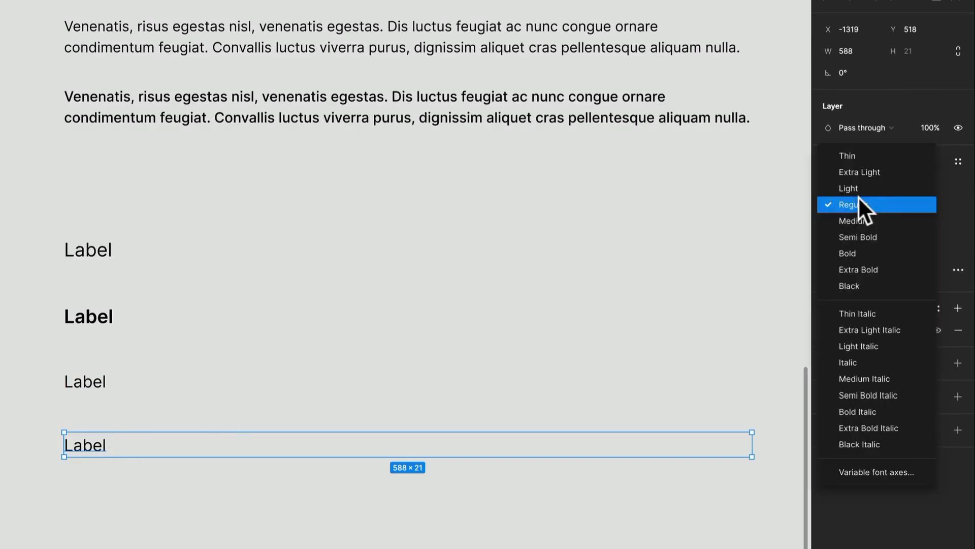
pyautogui.click(864, 233)
# Step: Duplicate the two size 14 labels together below the stack and set the copies' font size to 12
pyautogui.moveTo(104, 533); pyautogui.dragTo(105, 390)
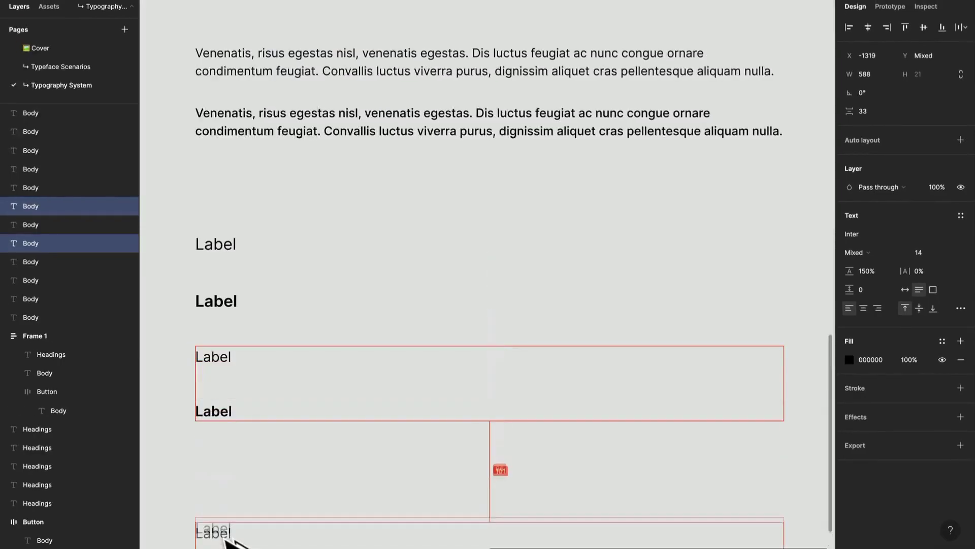
pyautogui.moveTo(225, 538); pyautogui.dragTo(243, 464)
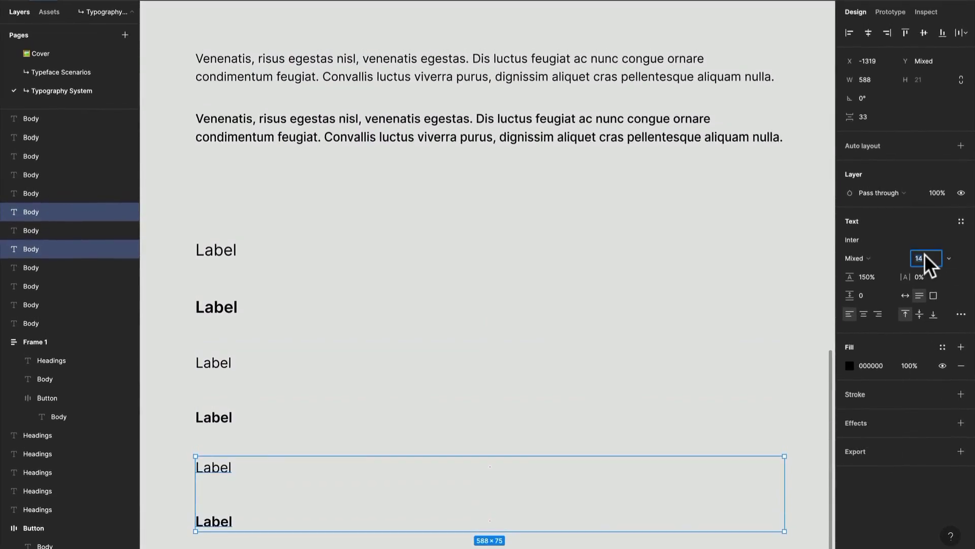
pyautogui.write('12')
pyautogui.press('Return')
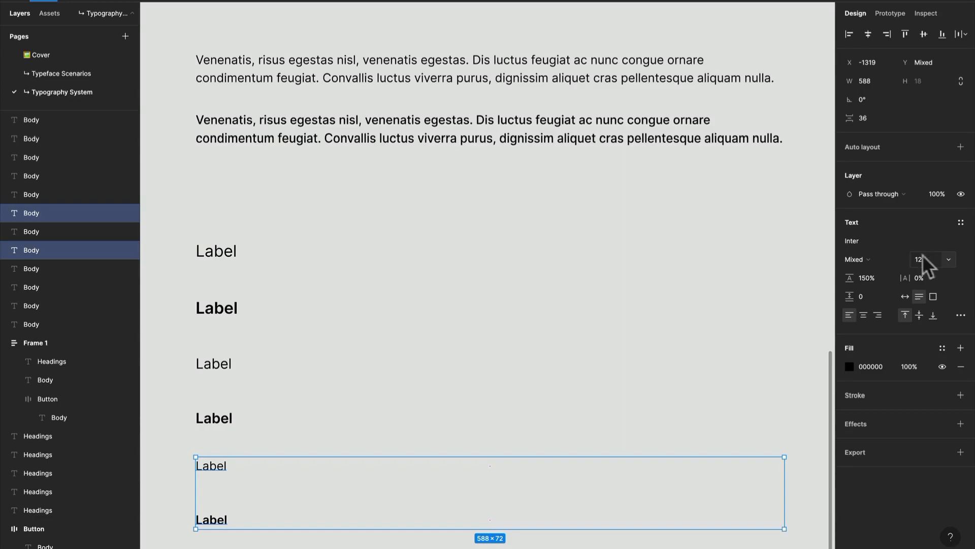
# Step: Set the line height of all six "Label" texts to 125%
pyautogui.scroll(-2, 220, 355)
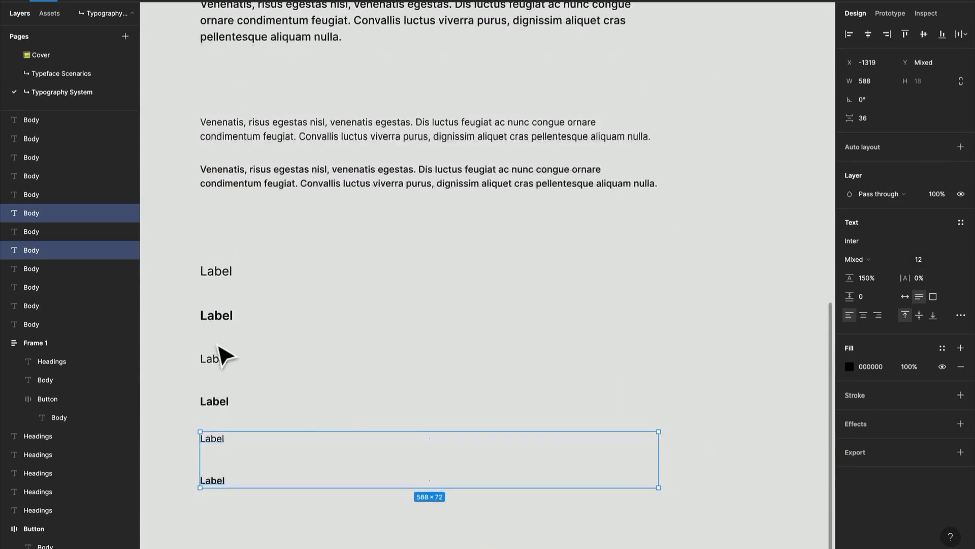
pyautogui.moveTo(217, 233); pyautogui.dragTo(227, 453)
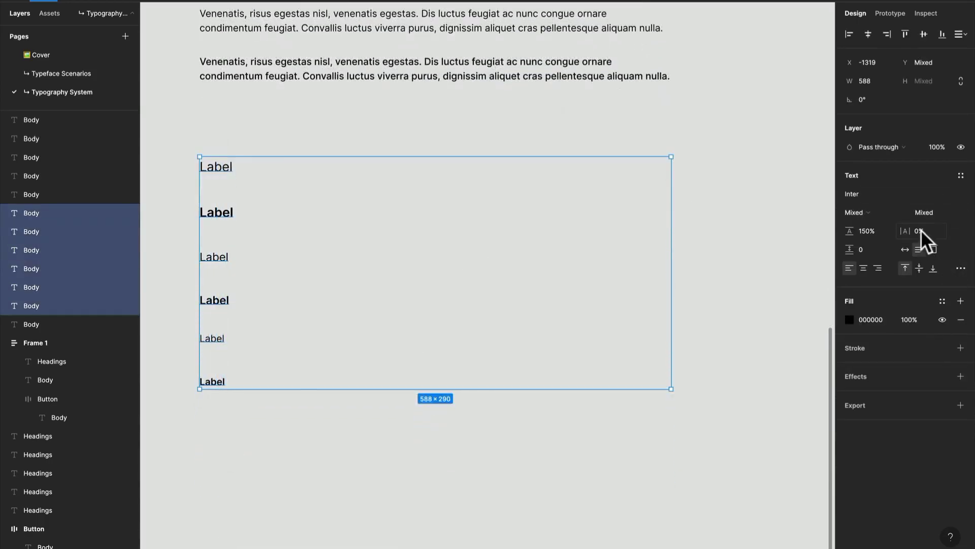
pyautogui.doubleClick(865, 231)
pyautogui.write('12')
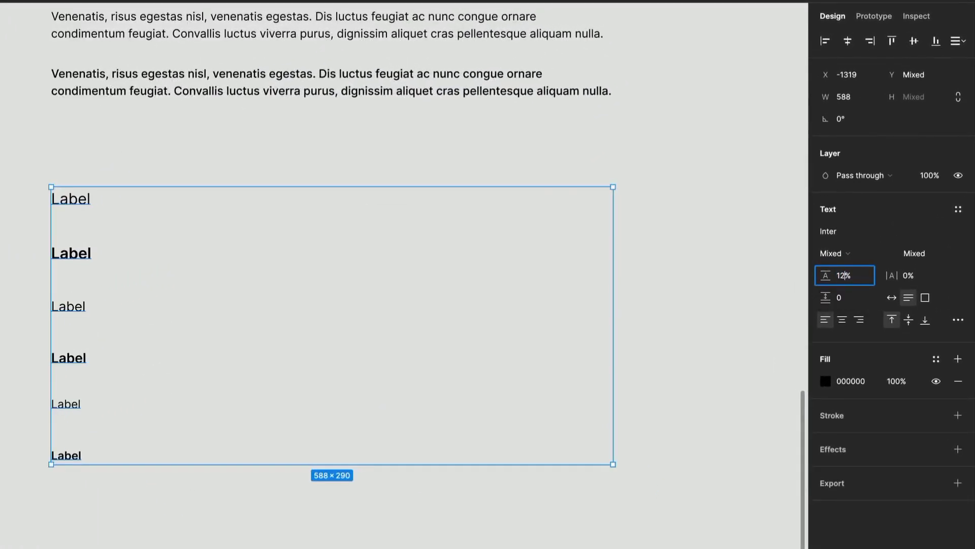
pyautogui.write('5')
pyautogui.press('Return')
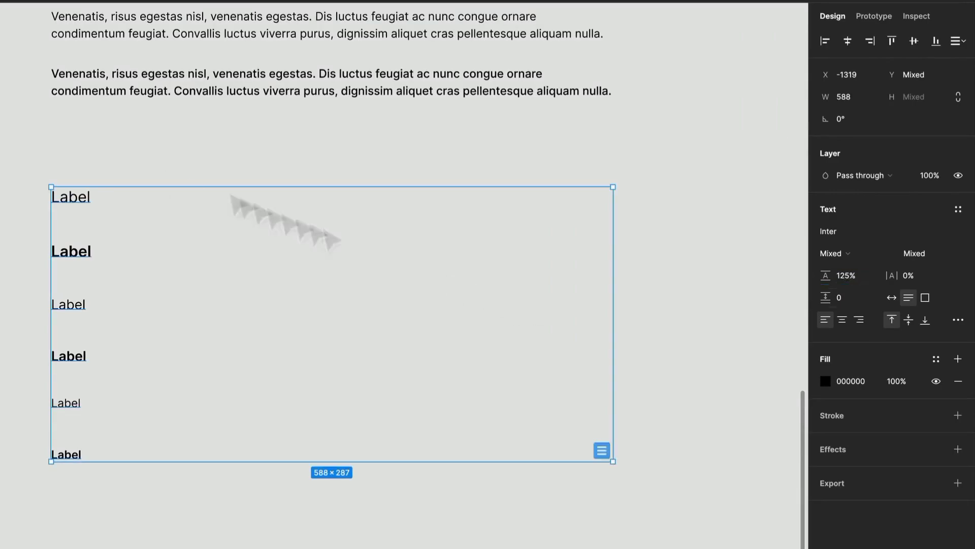
# Step: Check the text properties of the Regular labels in sizes 12 and 14 and look over the headings, body and label stack
pyautogui.click(80, 406)
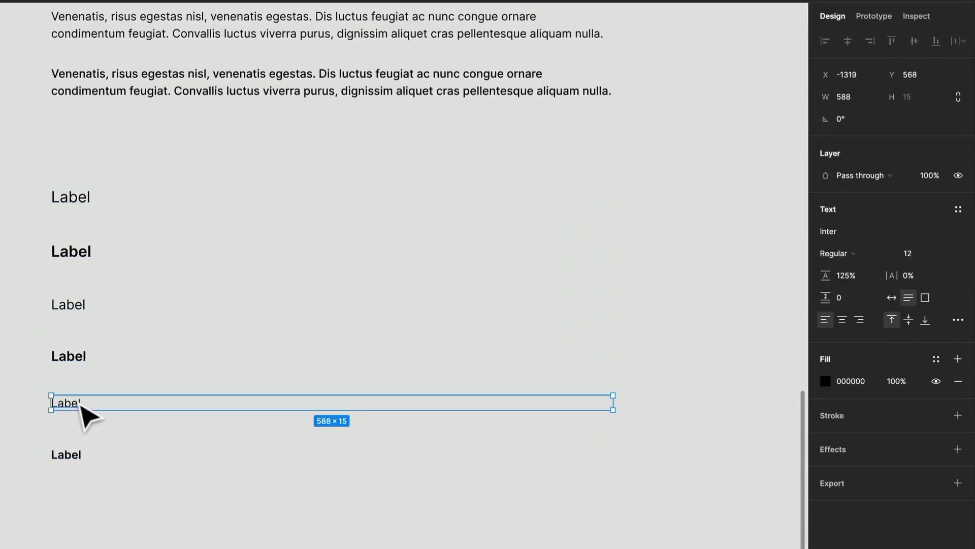
pyautogui.scroll(3, 86, 422)
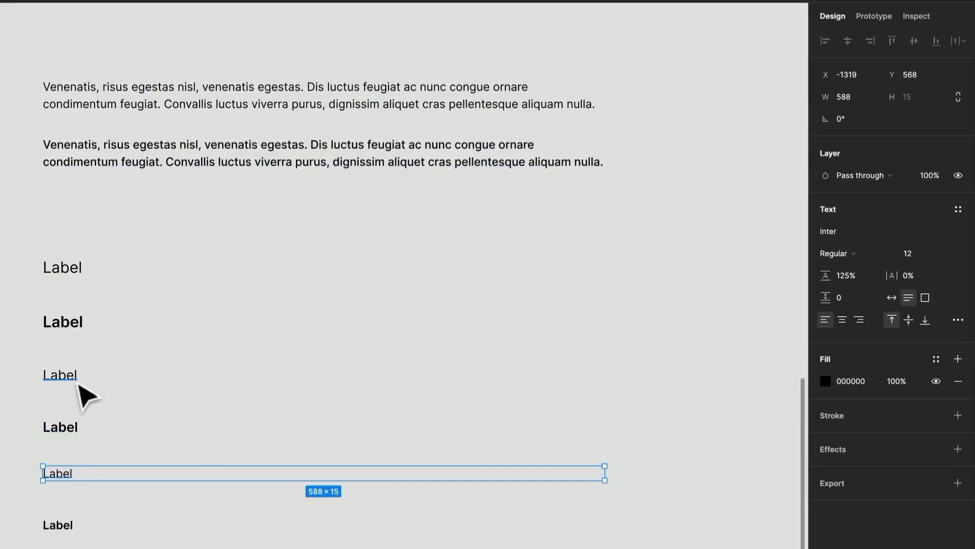
pyautogui.click(71, 375)
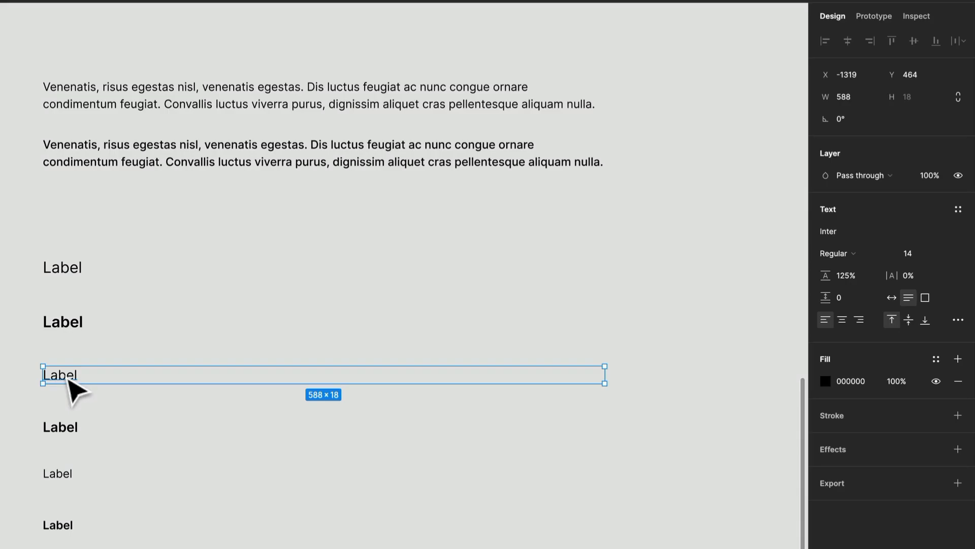
pyautogui.scroll(-5, 70, 381)
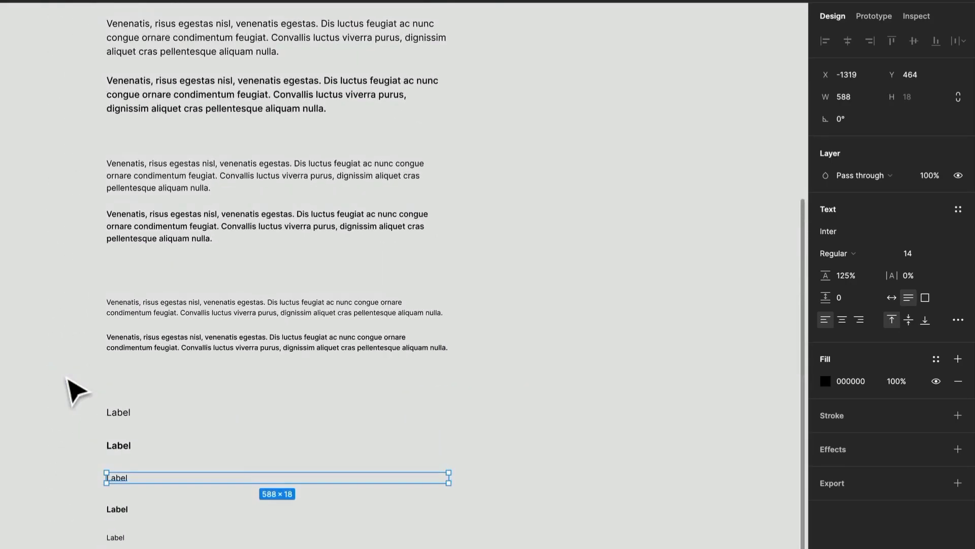
pyautogui.scroll(3, 66, 378)
pyautogui.click(67, 378)
pyautogui.scroll(-2, 67, 378)
pyautogui.hscroll(-1, 66, 378)
pyautogui.scroll(1, 67, 378)
pyautogui.scroll(-1, 66, 378)
pyautogui.scroll(3, 66, 378)
pyautogui.hscroll(1, 67, 378)
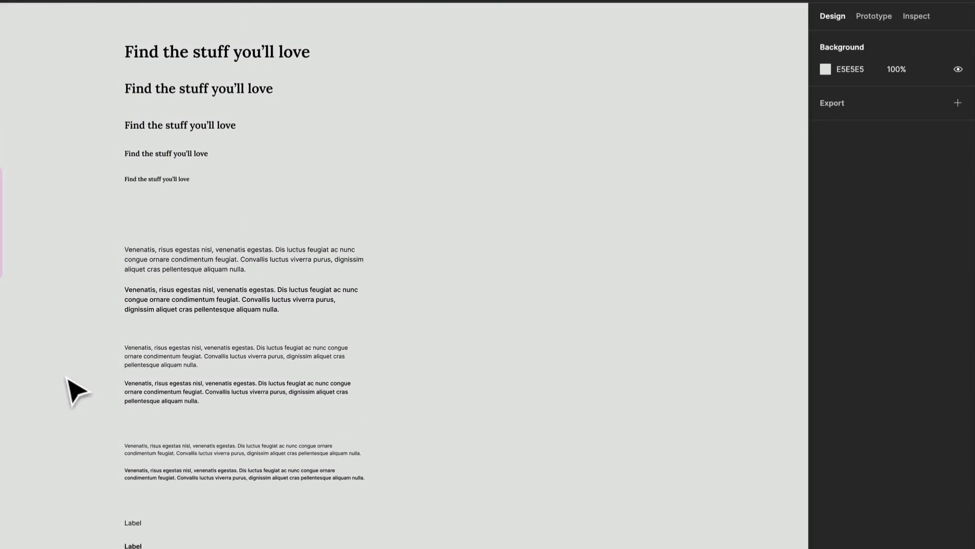